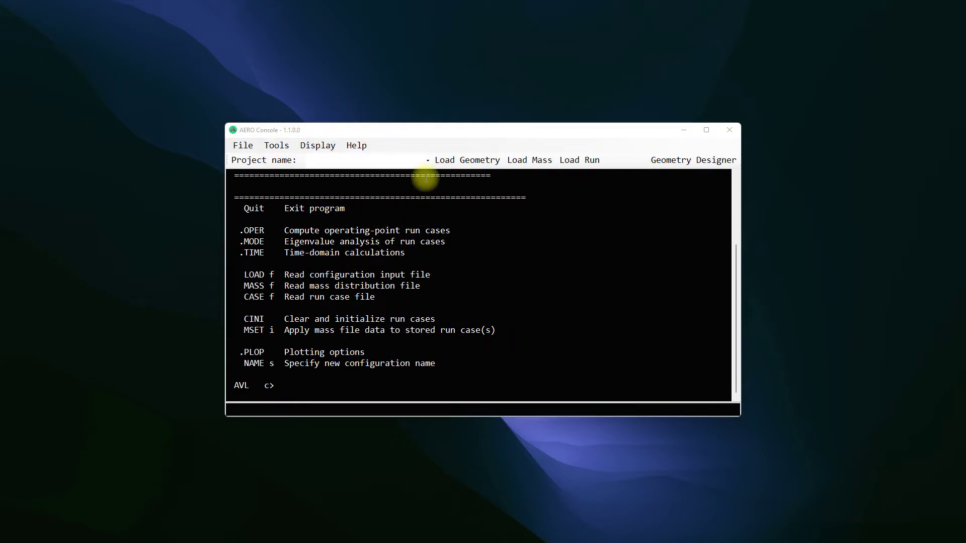
Load the 'test' project geometry to build Wing, HTail and VTail, then enlarge the console.
{"action": "left_click", "coordinate": [427, 159]}
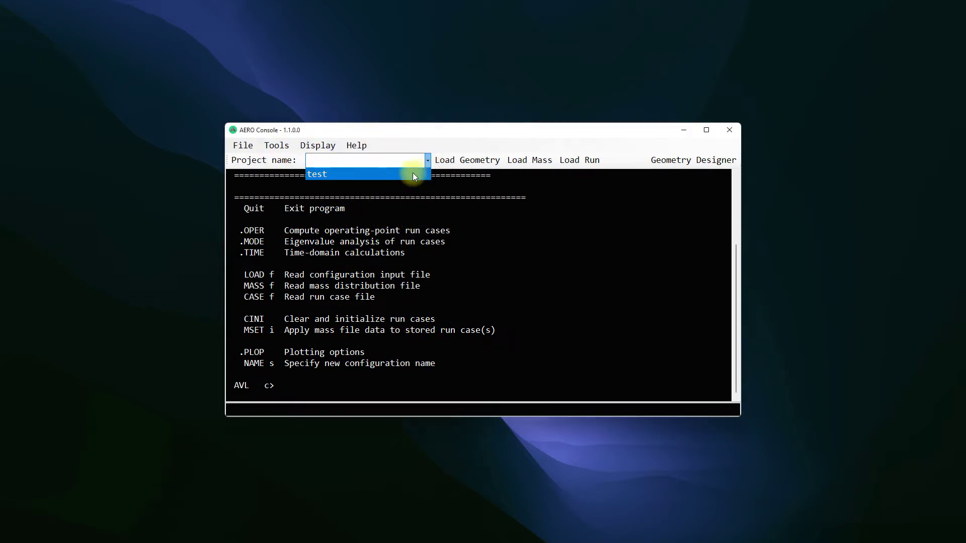
{"action": "left_click", "coordinate": [414, 175]}
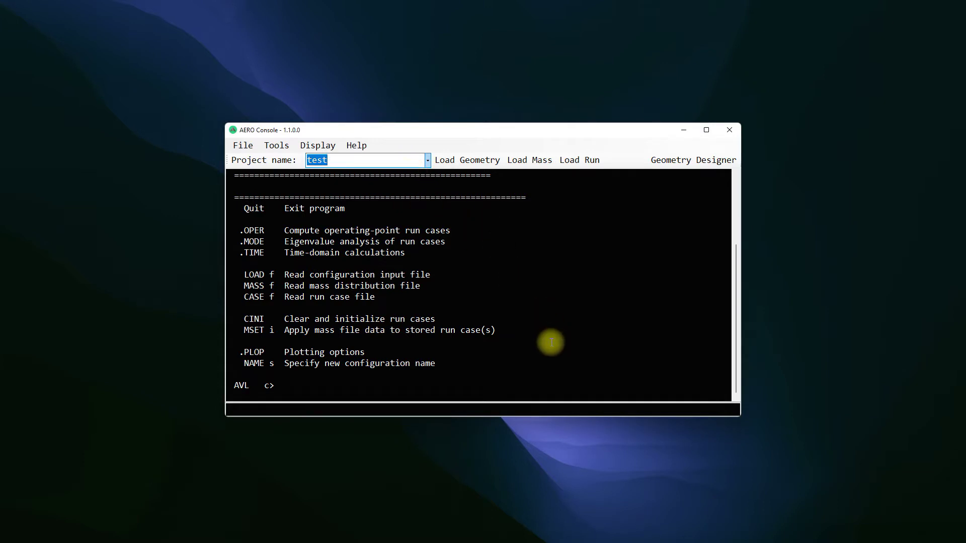
{"action": "left_click", "coordinate": [462, 159]}
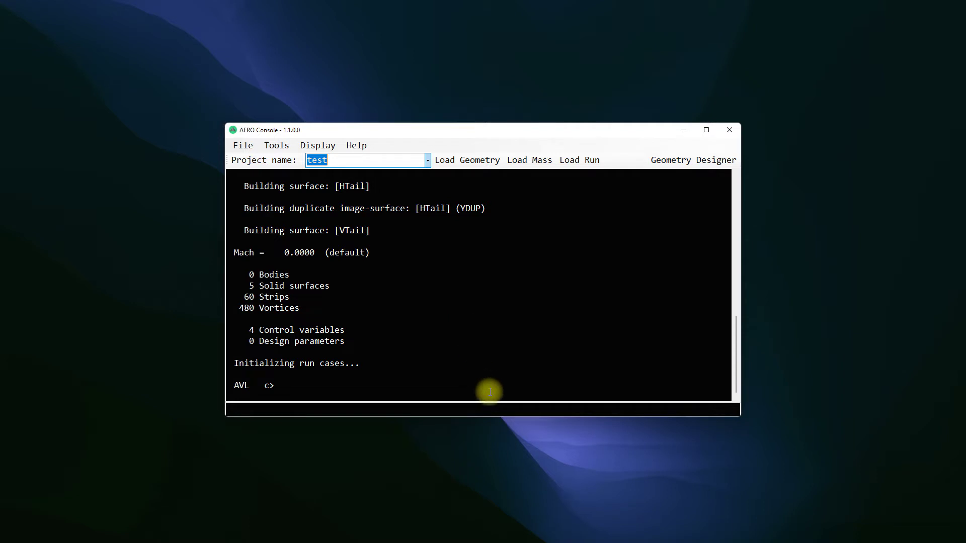
{"action": "left_click_drag", "start_coordinate": [492, 416], "coordinate": [475, 498]}
Enter the OPER menu and plot the aircraft wireframe with g, moving the plot window aside.
{"action": "left_click", "coordinate": [469, 490]}
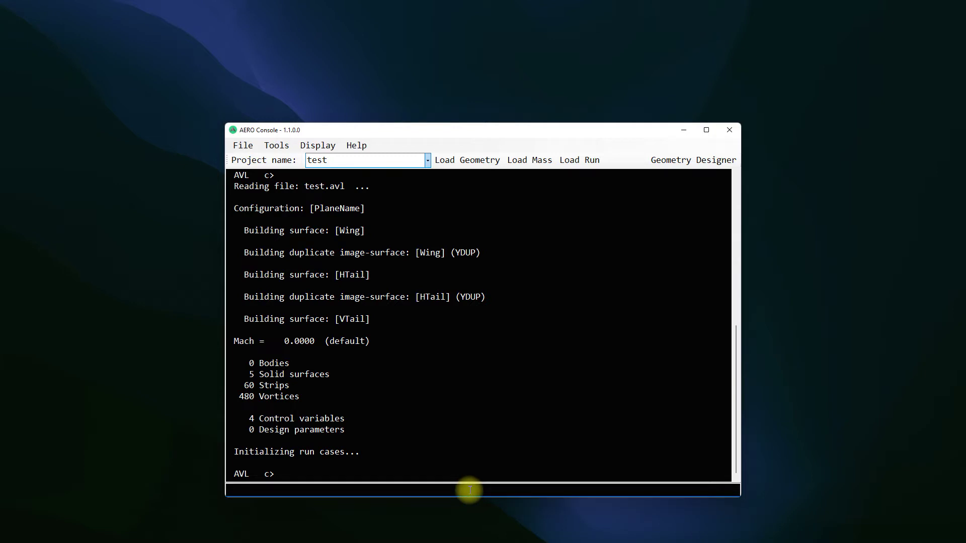
{"action": "type", "text": "oper"}
{"action": "key", "text": "Return"}
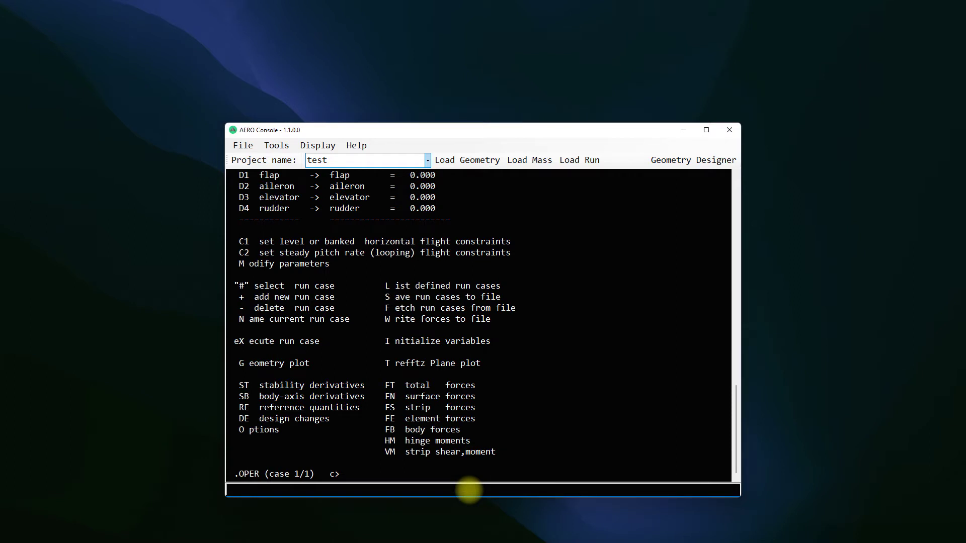
{"action": "type", "text": "g"}
{"action": "key", "text": "Return"}
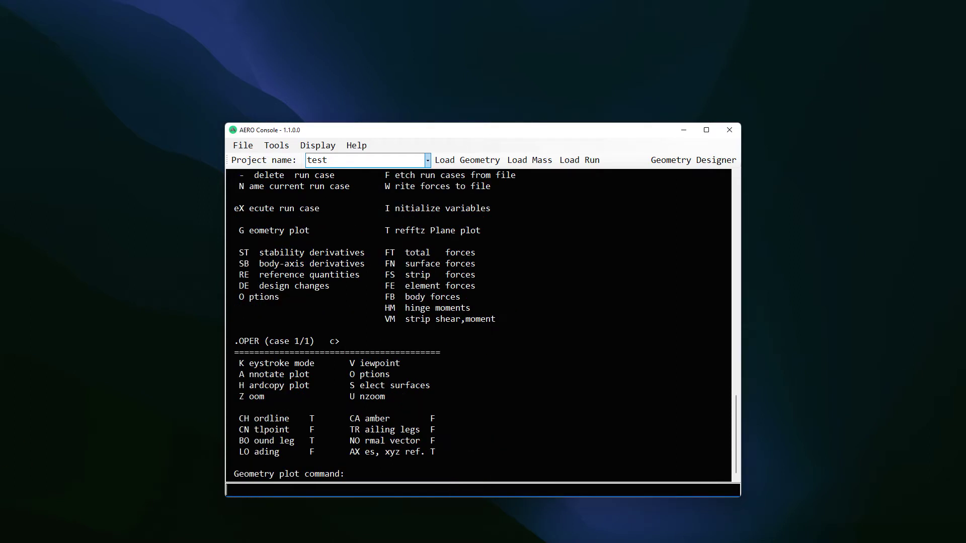
{"action": "left_click_drag", "start_coordinate": [416, 86], "coordinate": [780, 22]}
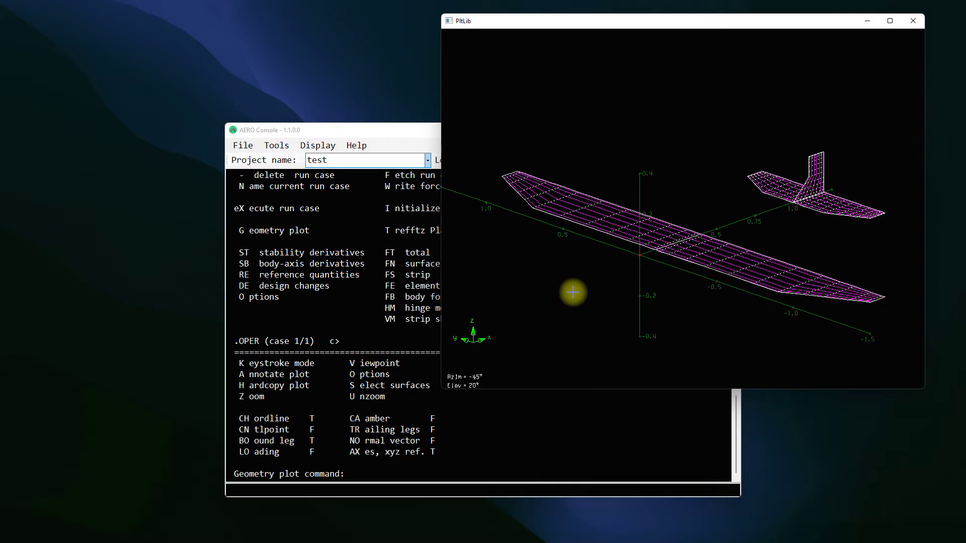
{"action": "left_click", "coordinate": [390, 133]}
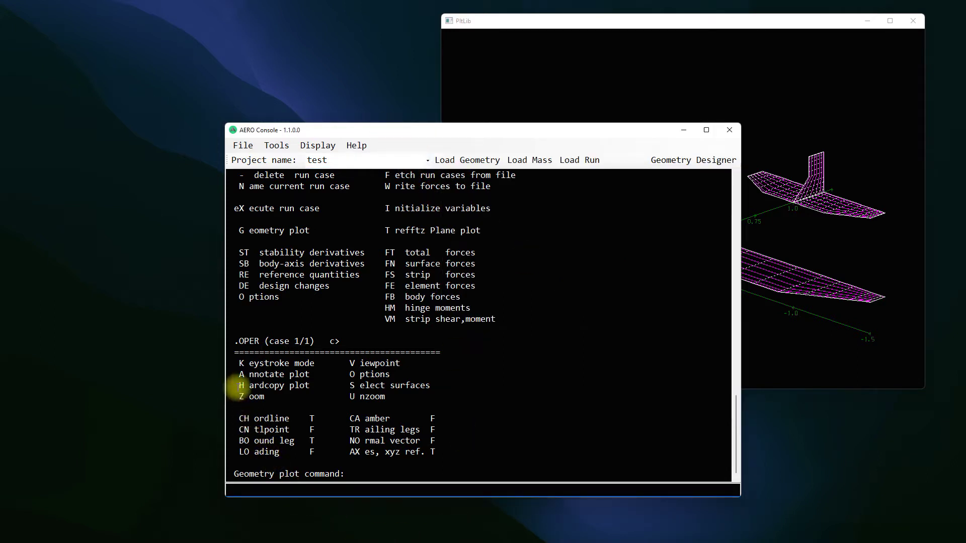
Write a hardcopy of the geometry plot to plot.ps using the h command.
{"action": "left_click", "coordinate": [273, 490]}
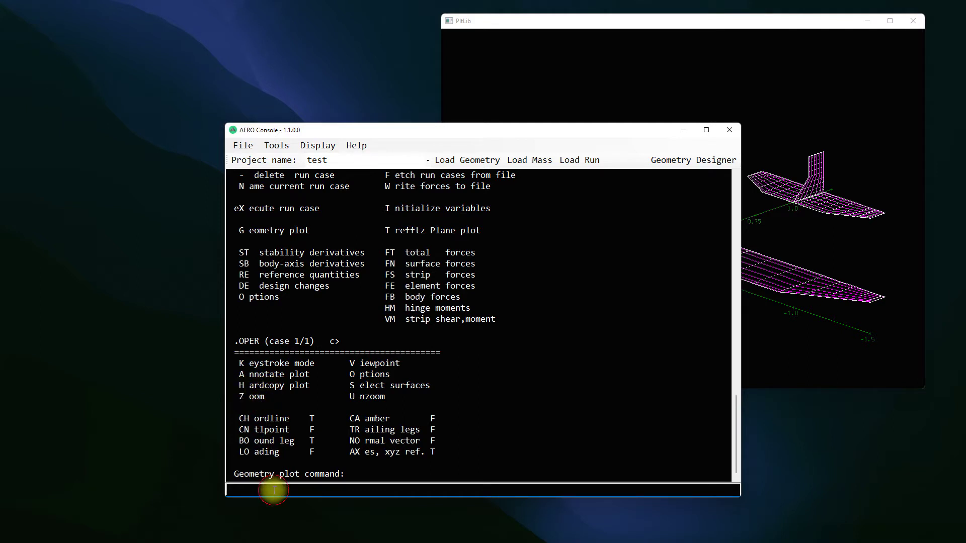
{"action": "type", "text": "h"}
{"action": "key", "text": "Return"}
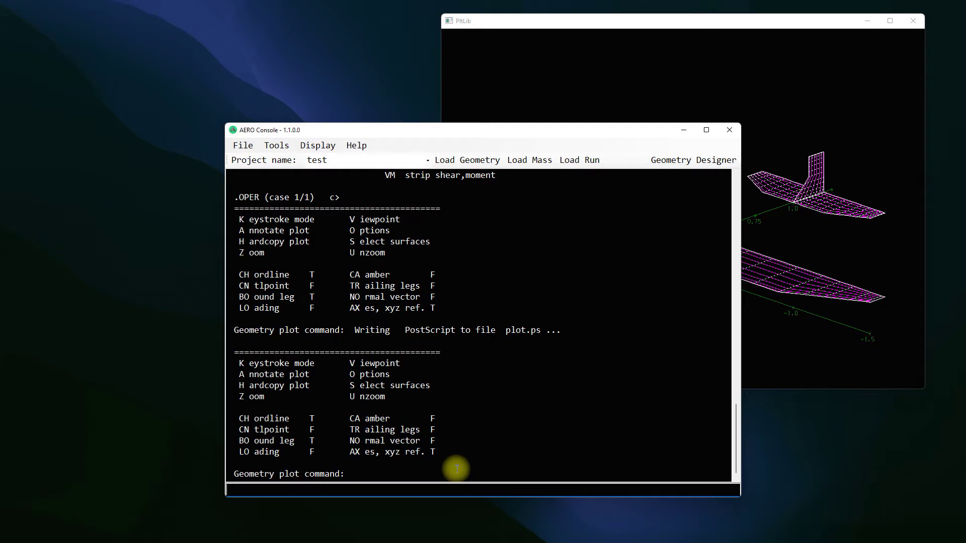
Exit the plot and OPER menus and quit AVL, closing the plot window.
{"action": "key", "text": "Return"}
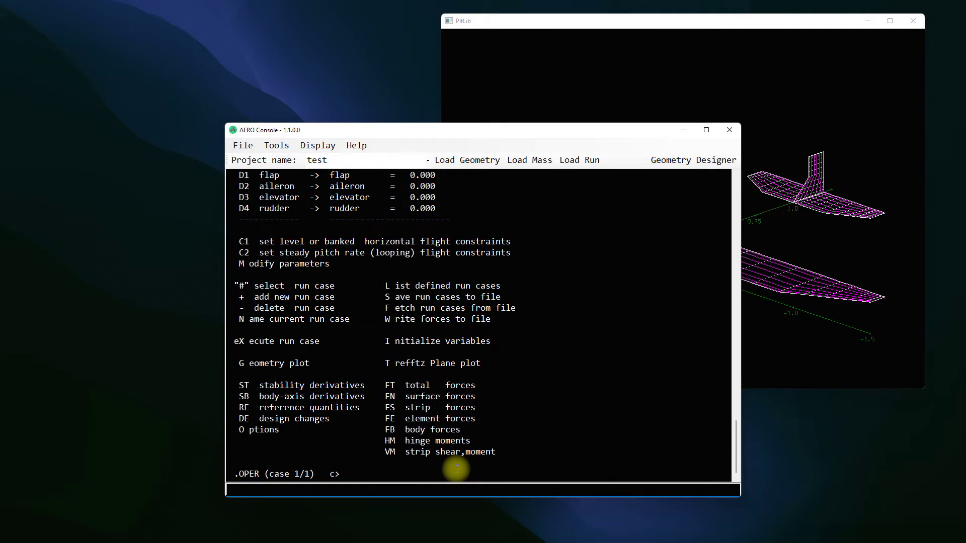
{"action": "key", "text": "Return"}
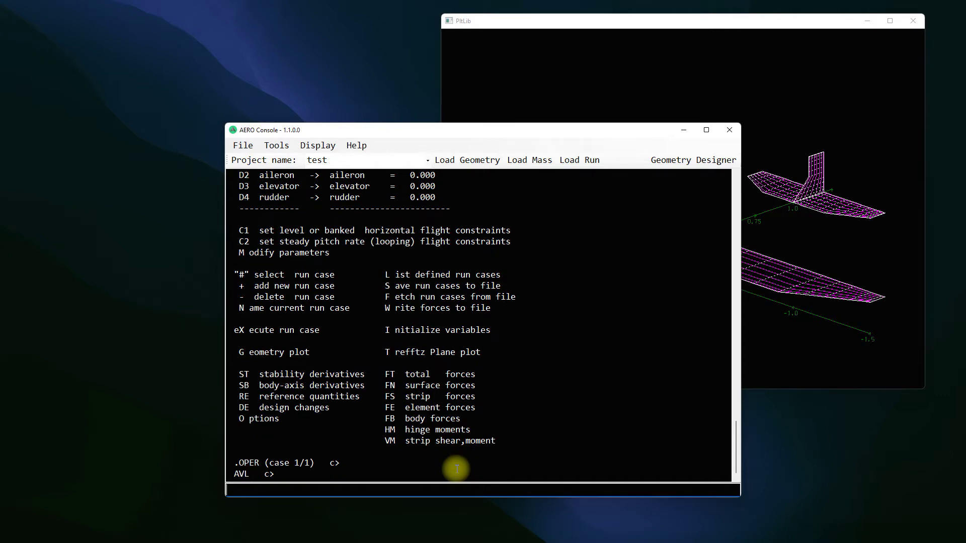
{"action": "type", "text": "quit"}
{"action": "key", "text": "Return"}
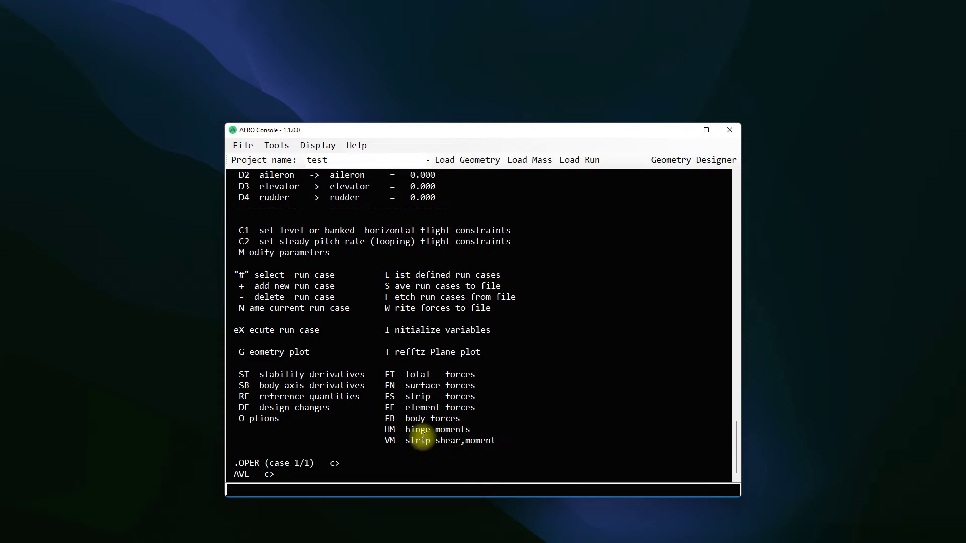
{"action": "key", "text": "alt+Tab"}
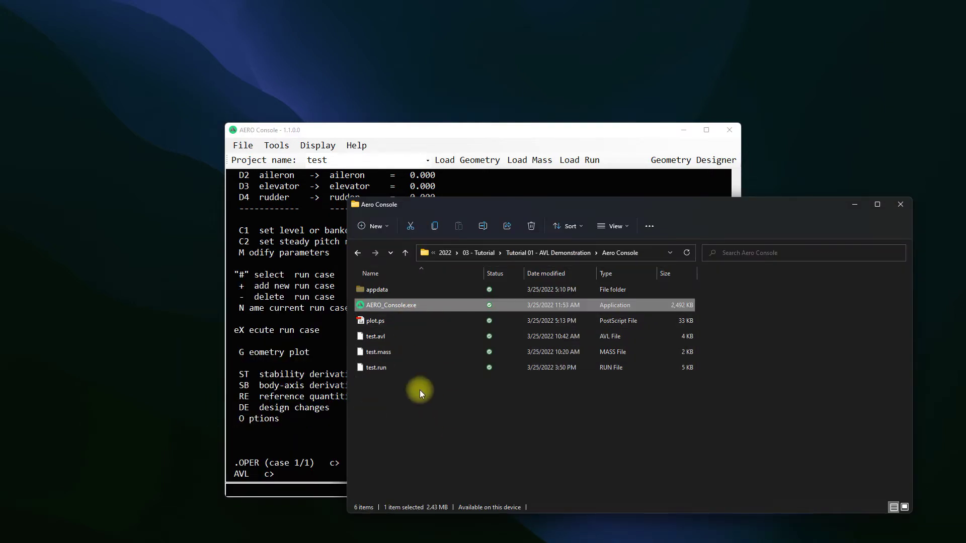
Locate the new plot.ps file in the Aero Console folder.
{"action": "left_click", "coordinate": [378, 323]}
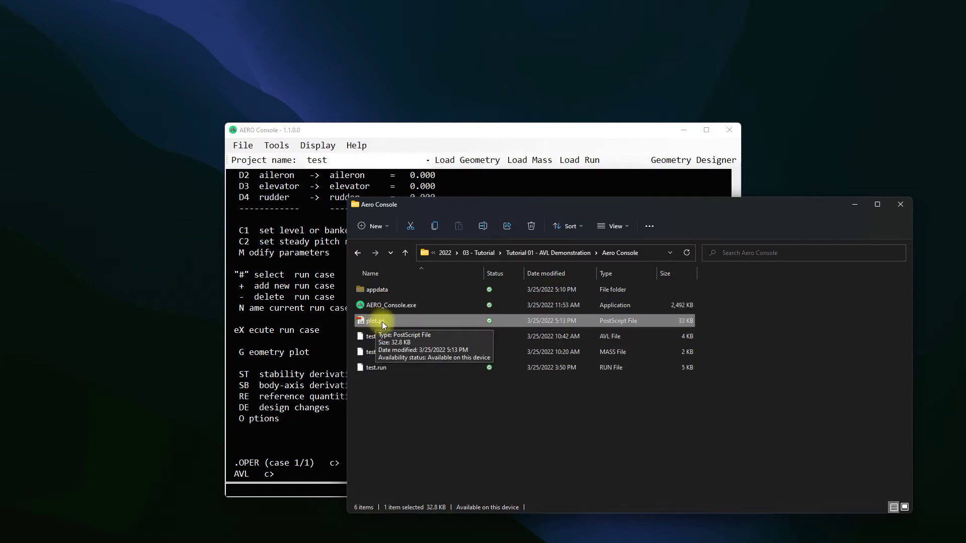
{"action": "left_click", "coordinate": [408, 397]}
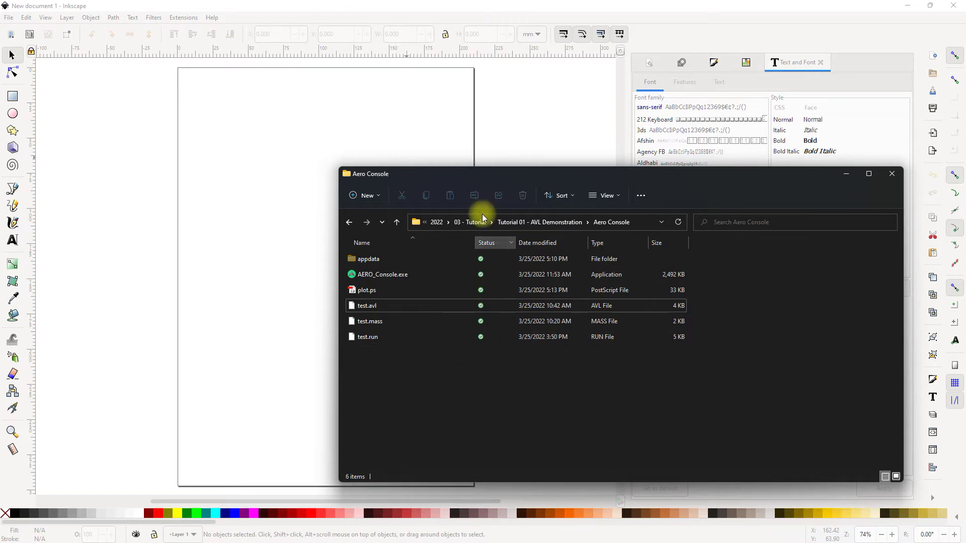
Import plot.ps into Inkscape's New document 1 by dropping it on the page with default PDF import settings.
{"action": "left_click", "coordinate": [362, 294]}
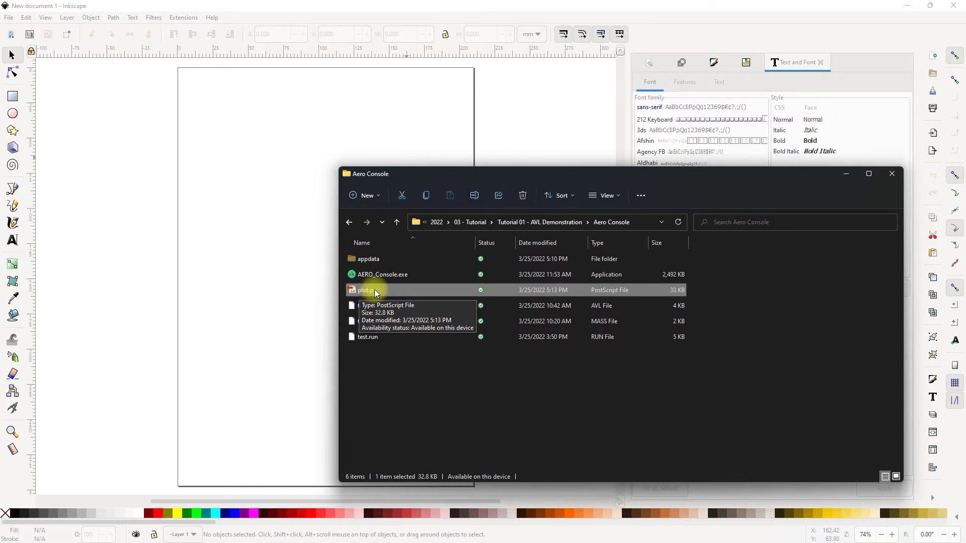
{"action": "left_click", "coordinate": [365, 294]}
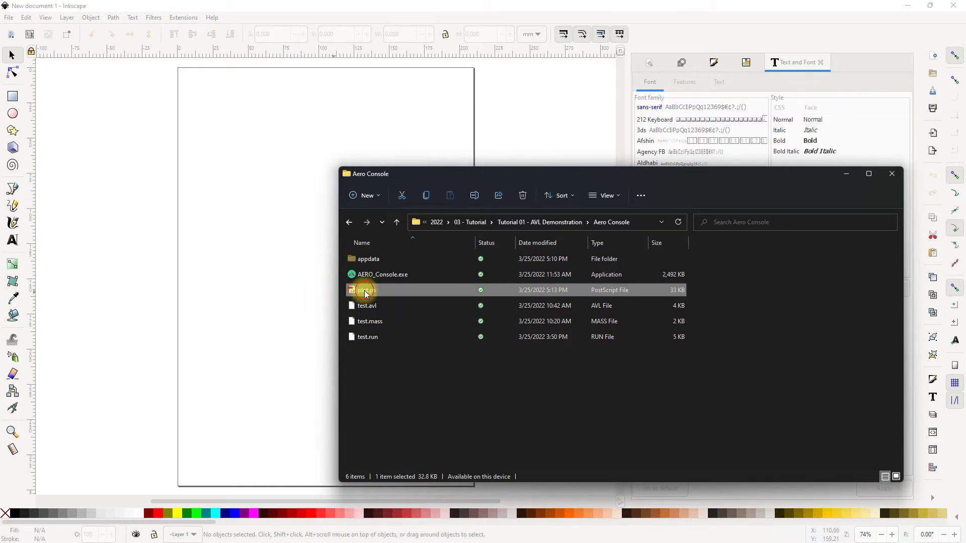
{"action": "left_click_drag", "start_coordinate": [365, 294], "coordinate": [267, 283]}
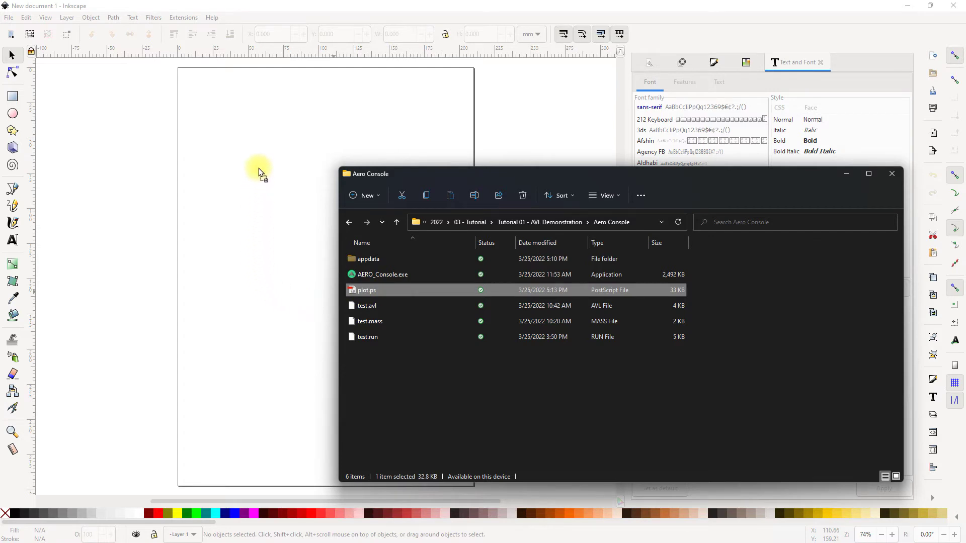
{"action": "left_click_drag", "start_coordinate": [258, 168], "coordinate": [258, 167]}
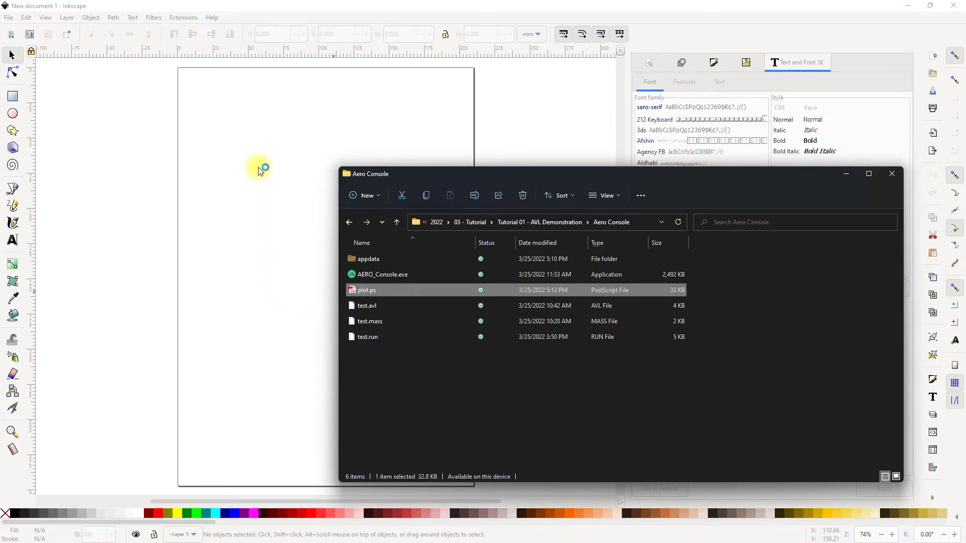
{"action": "left_click", "coordinate": [845, 176]}
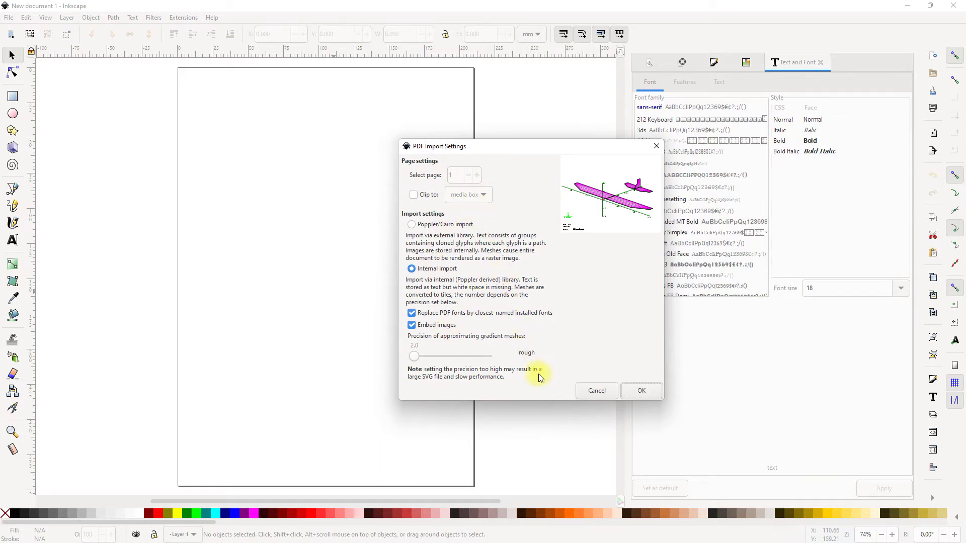
{"action": "left_click", "coordinate": [637, 393]}
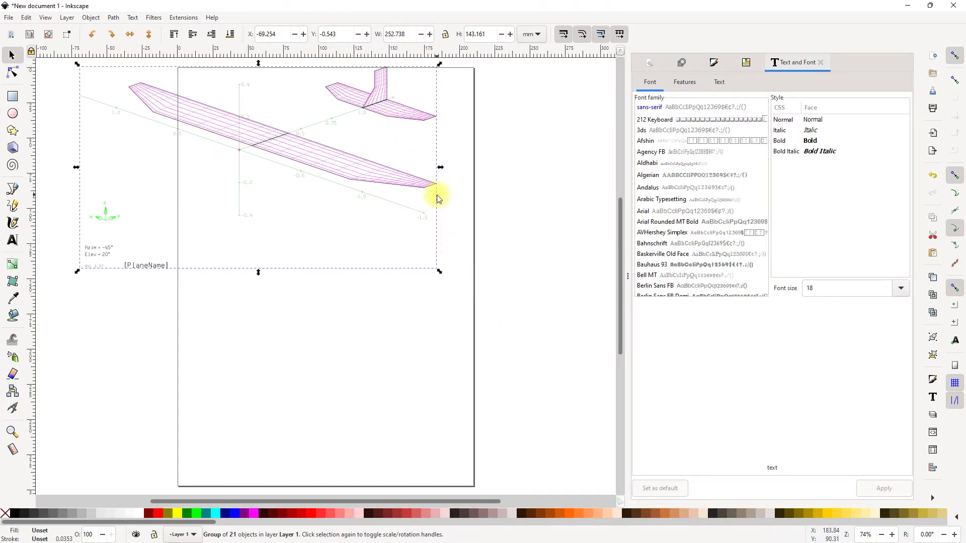
{"action": "left_click", "coordinate": [402, 199]}
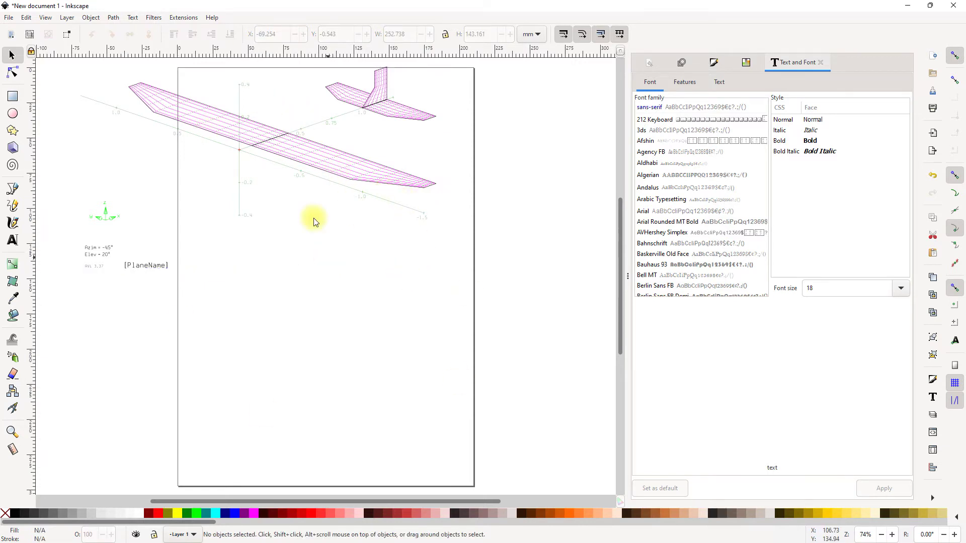
Move the aircraft group onto the page and resize the page to it (252.738 × 143.161 mm).
{"action": "left_click", "coordinate": [278, 153]}
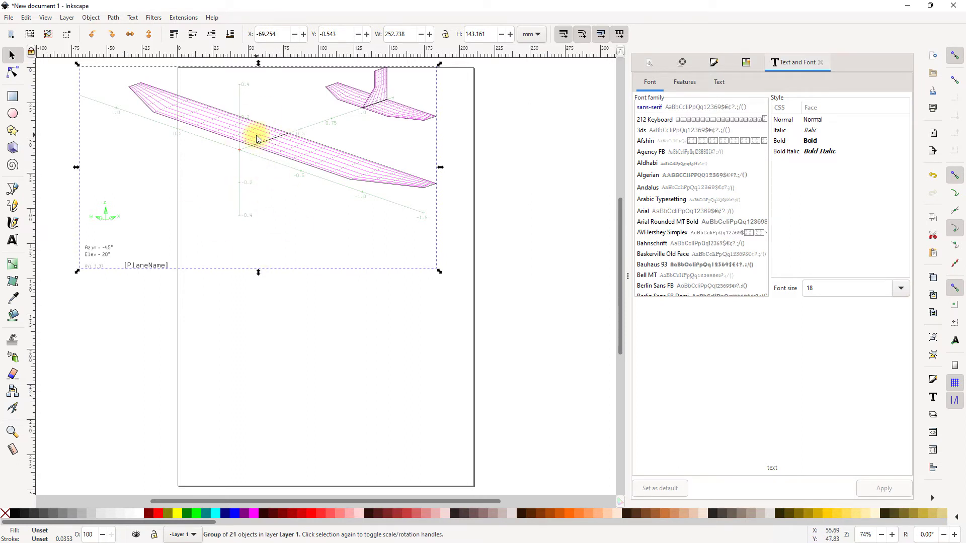
{"action": "left_click_drag", "start_coordinate": [257, 139], "coordinate": [288, 163]}
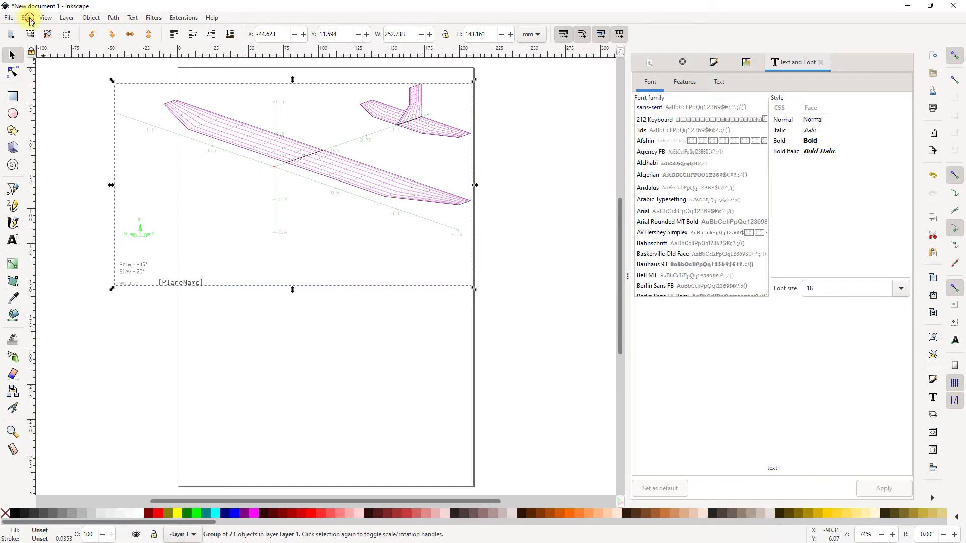
{"action": "left_click", "coordinate": [29, 18]}
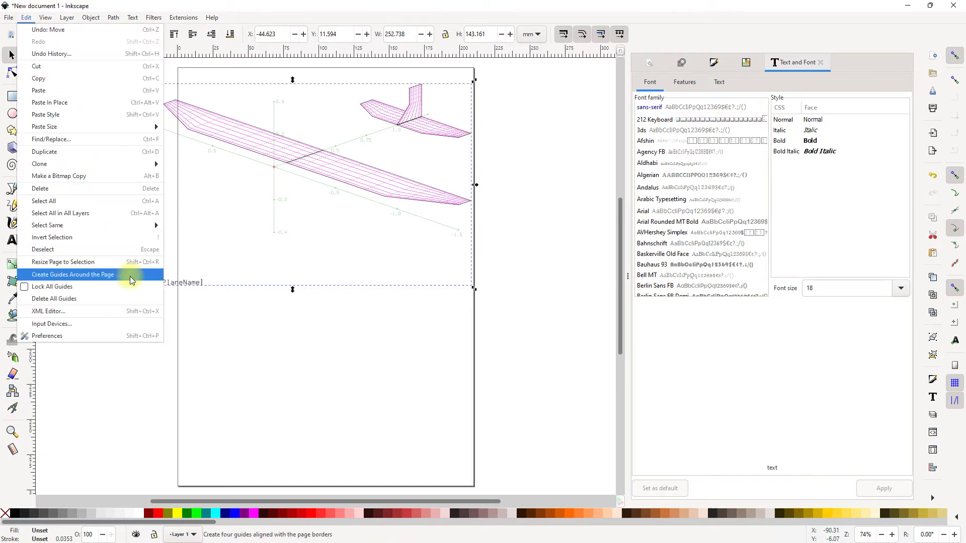
{"action": "left_click", "coordinate": [79, 264]}
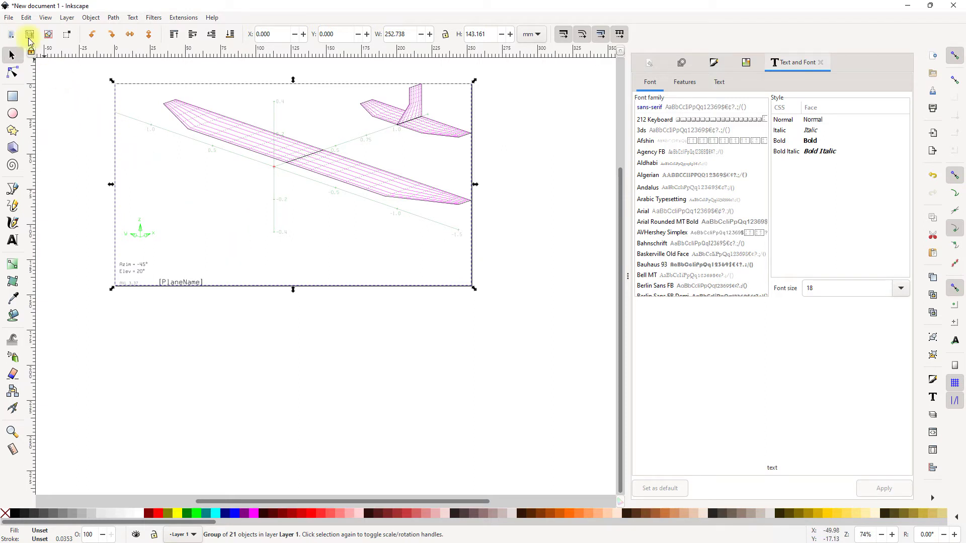
Save the drawing as Inkscape SVG named plot.svg in the Aero Console folder.
{"action": "left_click", "coordinate": [8, 18]}
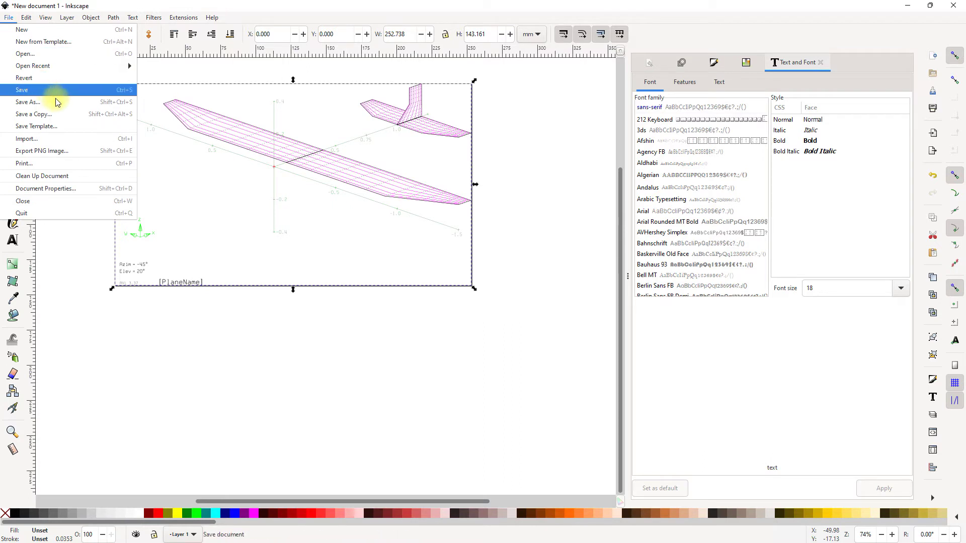
{"action": "left_click", "coordinate": [28, 103]}
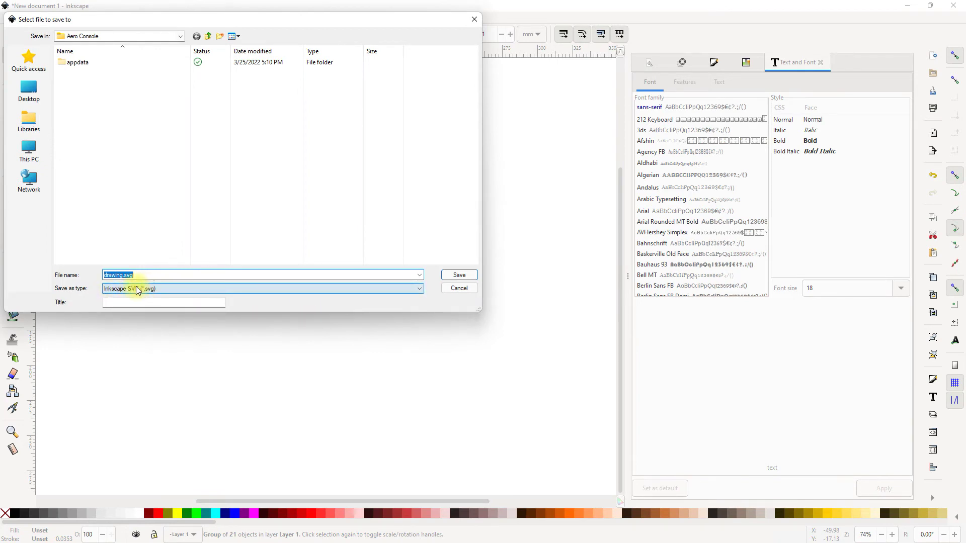
{"action": "left_click", "coordinate": [237, 288]}
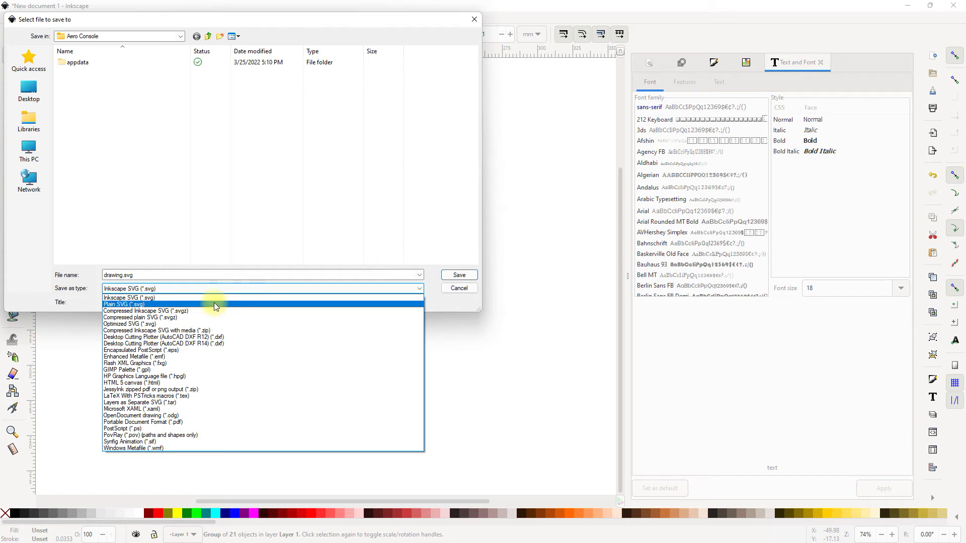
{"action": "left_click", "coordinate": [176, 297]}
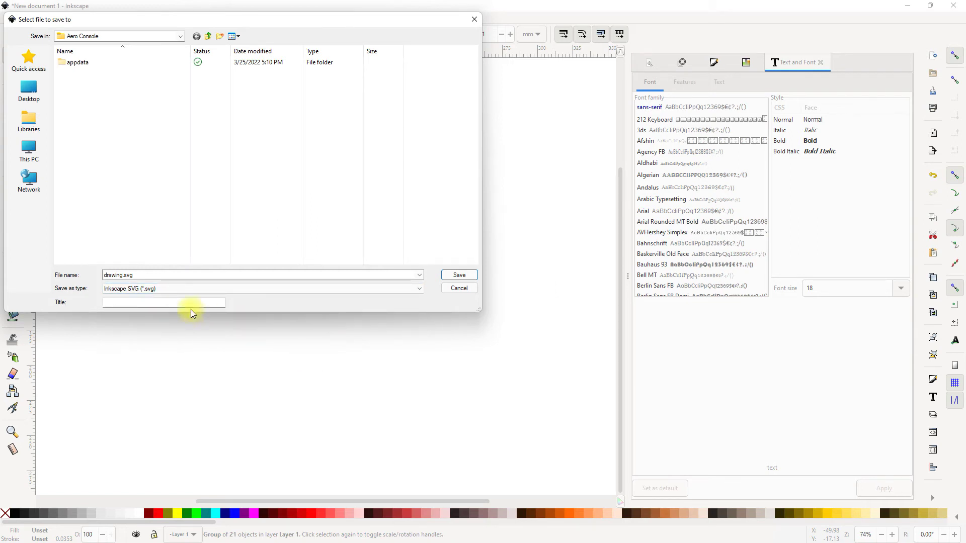
{"action": "double_click", "coordinate": [123, 275]}
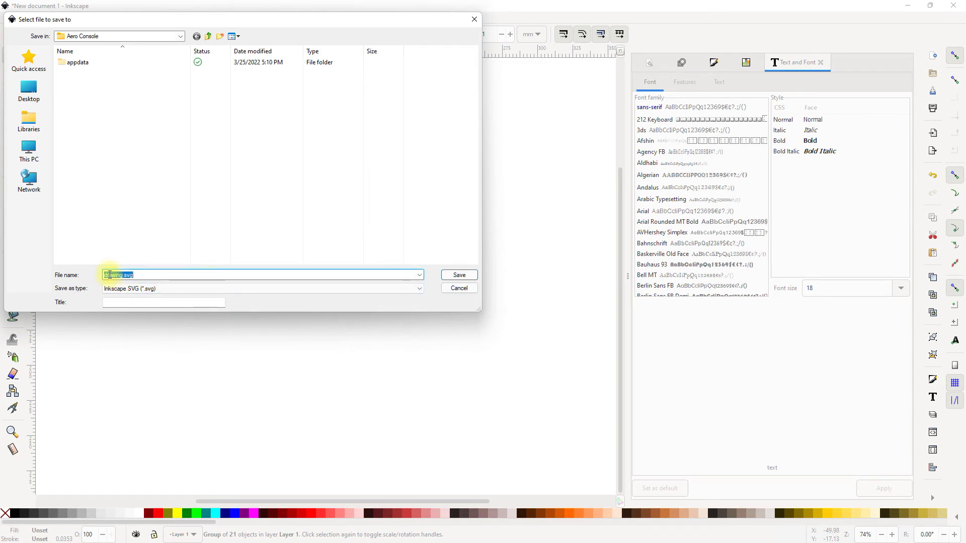
{"action": "left_click", "coordinate": [123, 275]}
{"action": "left_click_drag", "start_coordinate": [124, 276], "coordinate": [95, 277]}
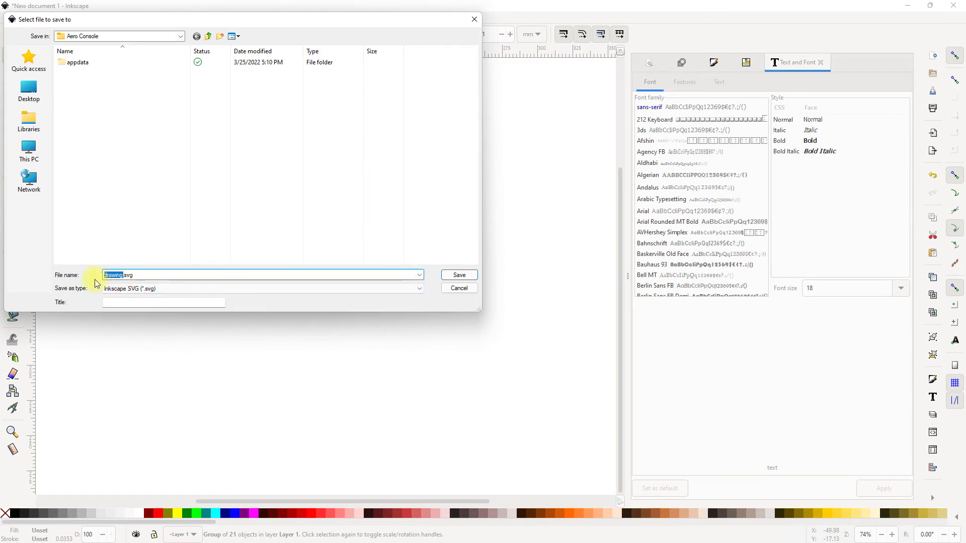
{"action": "type", "text": "plot"}
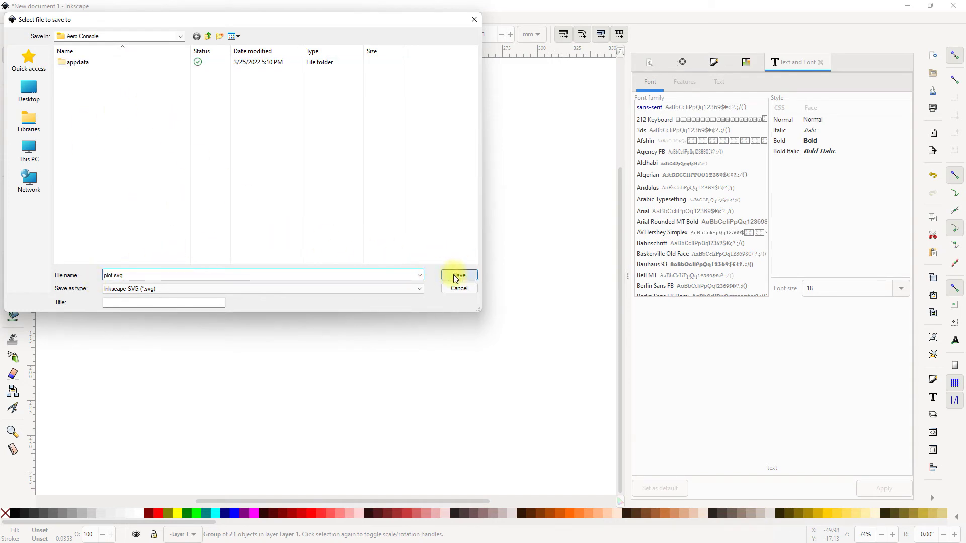
{"action": "left_click", "coordinate": [459, 276]}
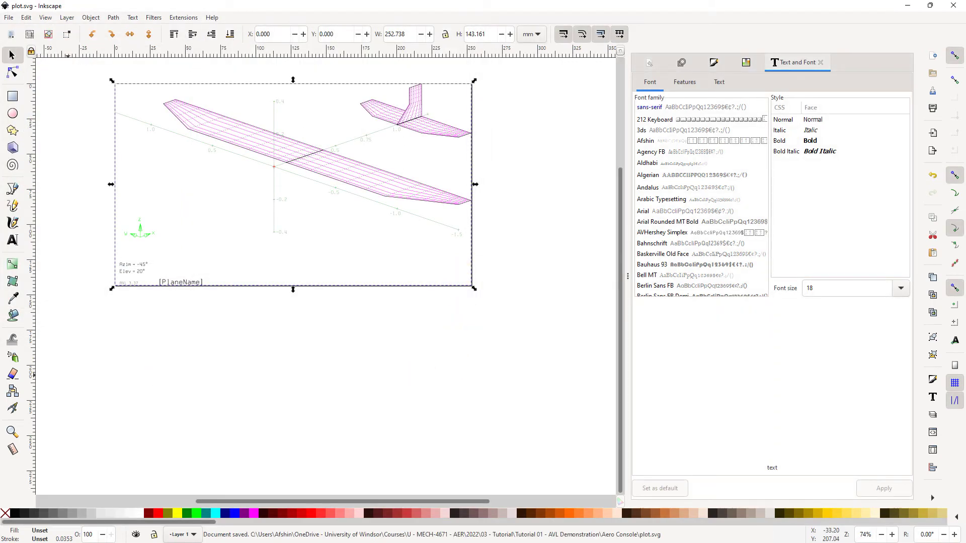
{"action": "key", "text": "alt+Tab"}
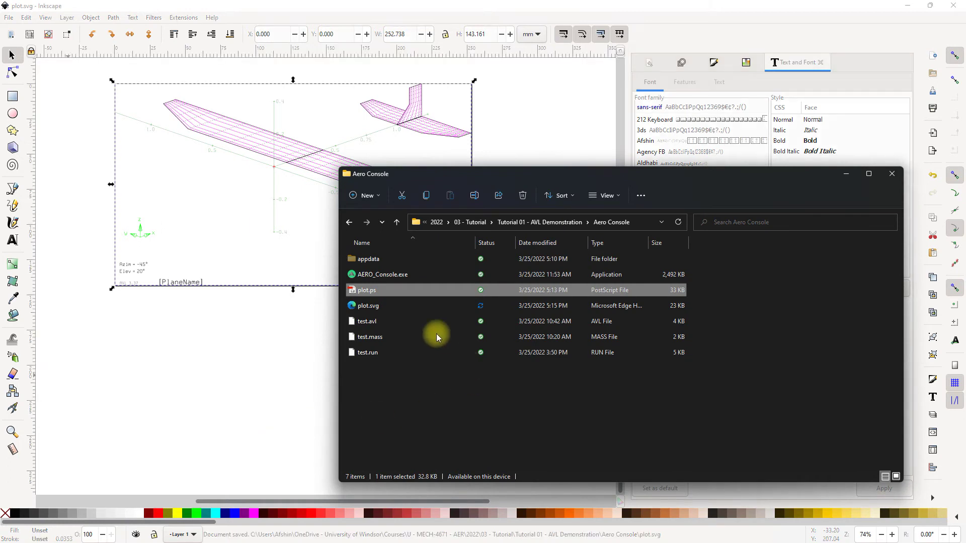
Check that plot.svg is listed beside plot.ps in the Aero Console folder.
{"action": "left_click", "coordinate": [368, 308]}
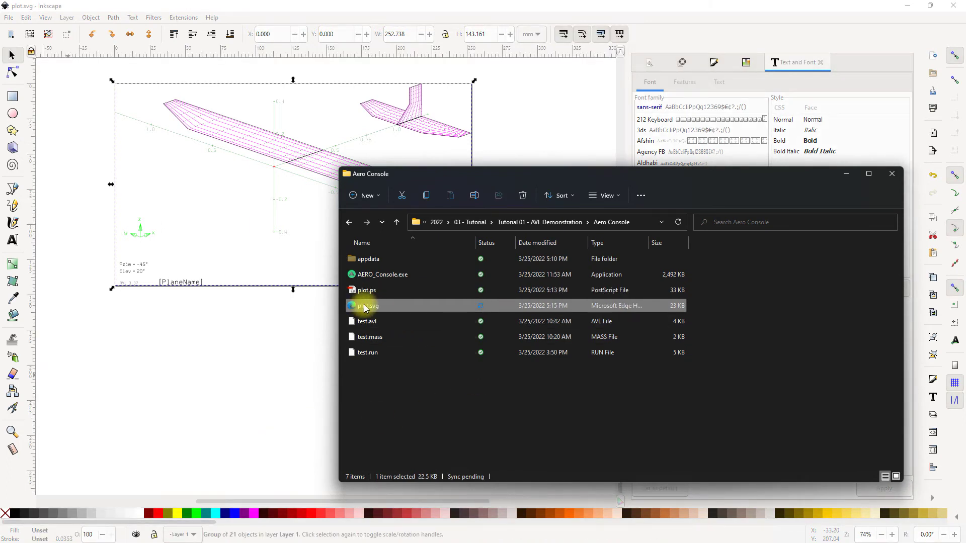
{"action": "left_click", "coordinate": [389, 406]}
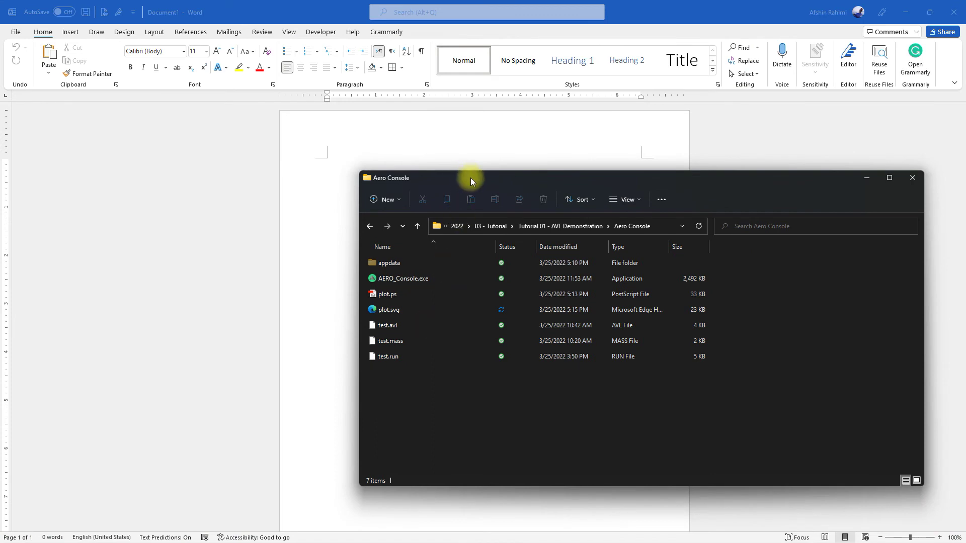
Drop plot.svg onto Word's blank page, where it appears as a 'picture can't be displayed' frame.
{"action": "left_click_drag", "start_coordinate": [470, 177], "coordinate": [507, 145]}
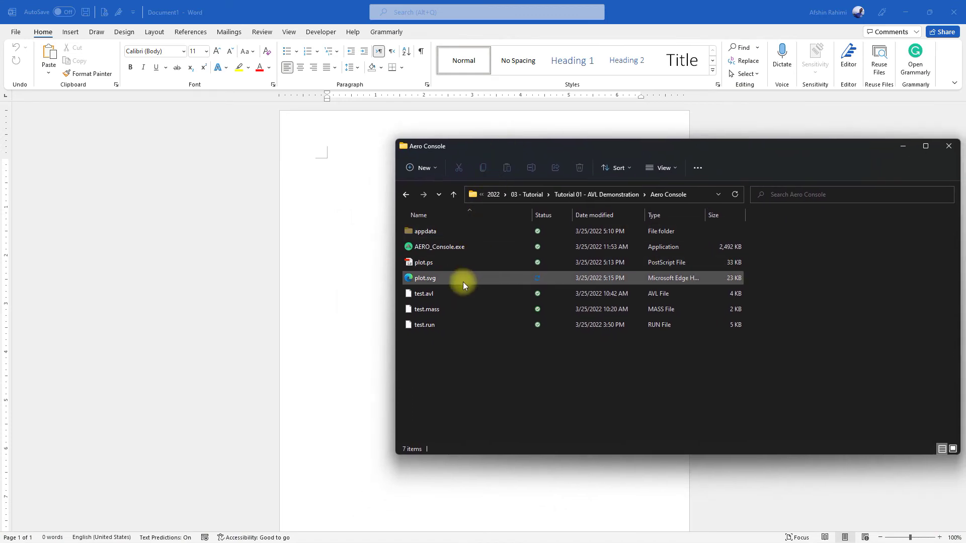
{"action": "left_click", "coordinate": [423, 279]}
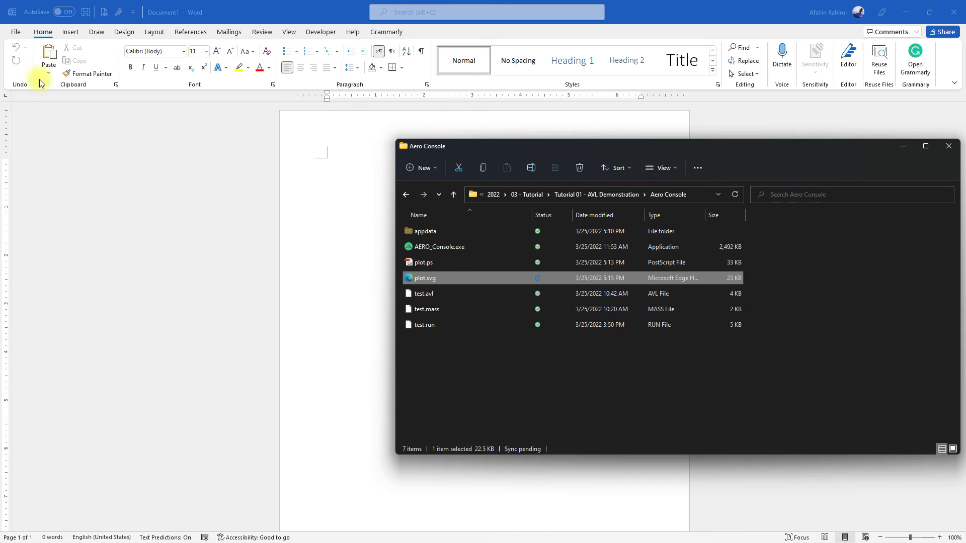
{"action": "left_click", "coordinate": [69, 38]}
{"action": "left_click", "coordinate": [70, 32]}
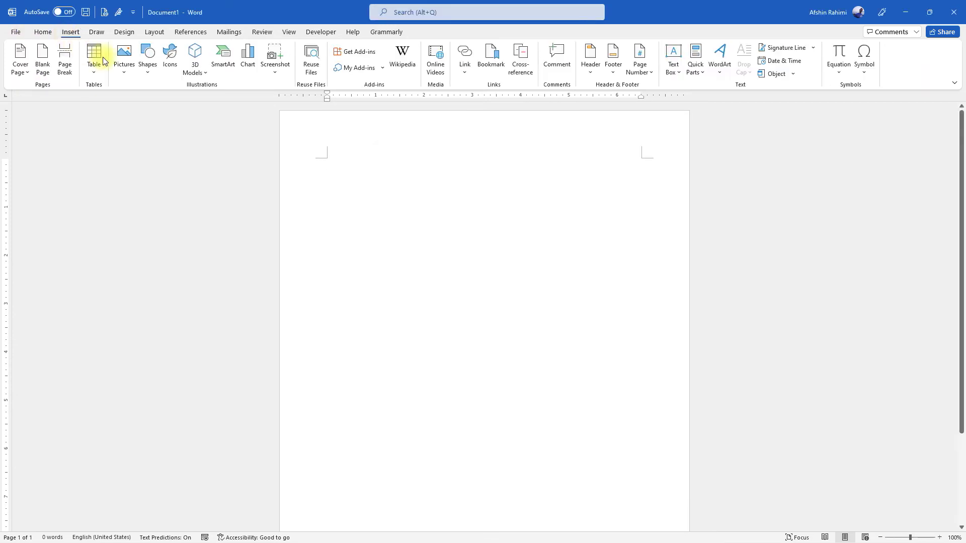
{"action": "left_click", "coordinate": [123, 61]}
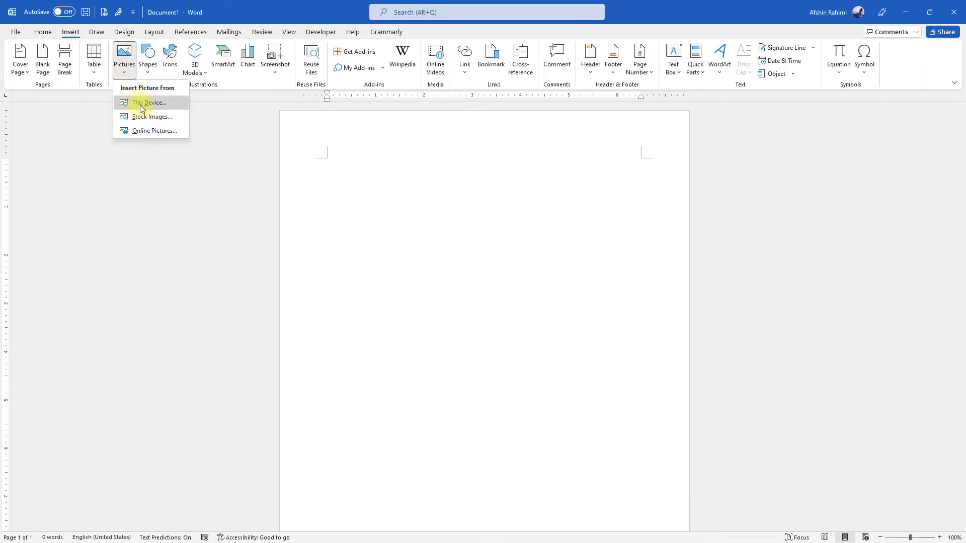
{"action": "left_click", "coordinate": [141, 109]}
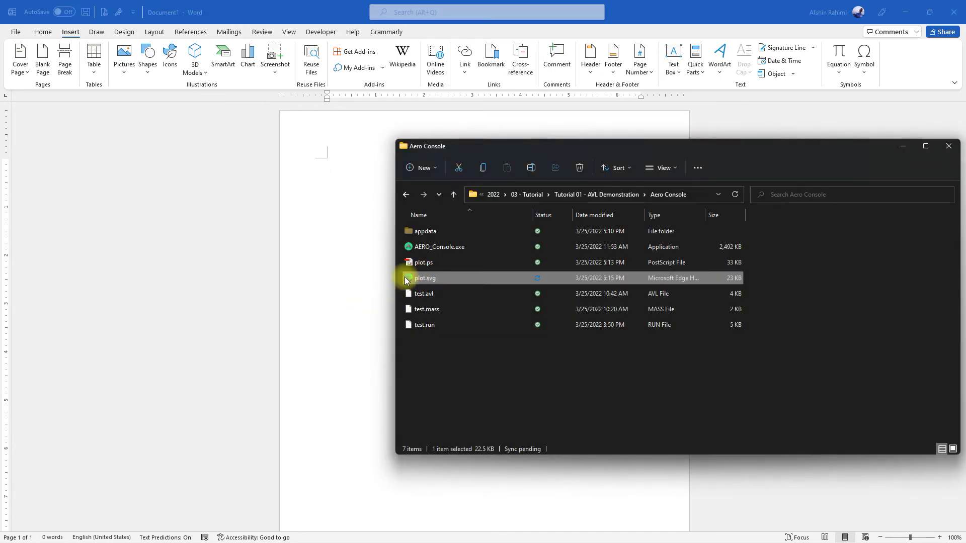
{"action": "left_click_drag", "start_coordinate": [406, 281], "coordinate": [352, 243]}
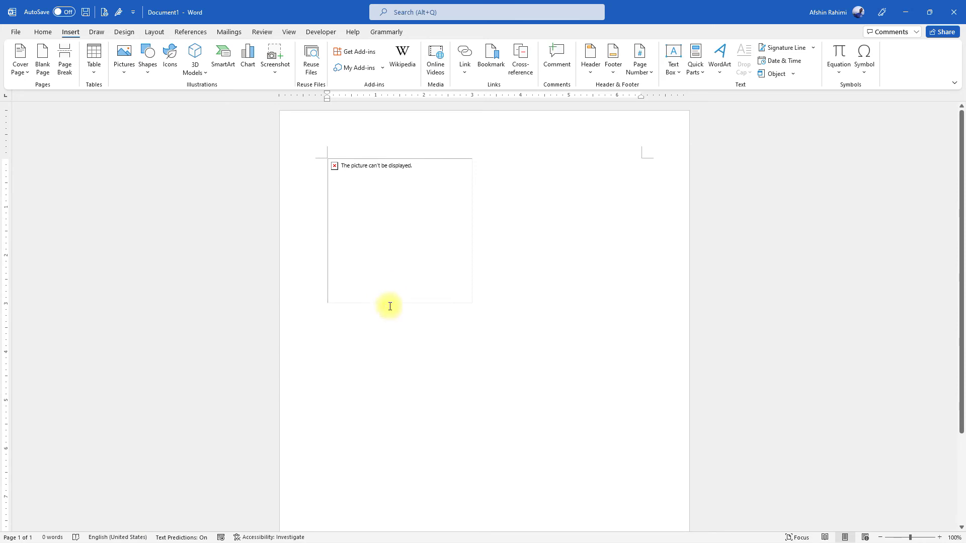
{"action": "left_click", "coordinate": [362, 256]}
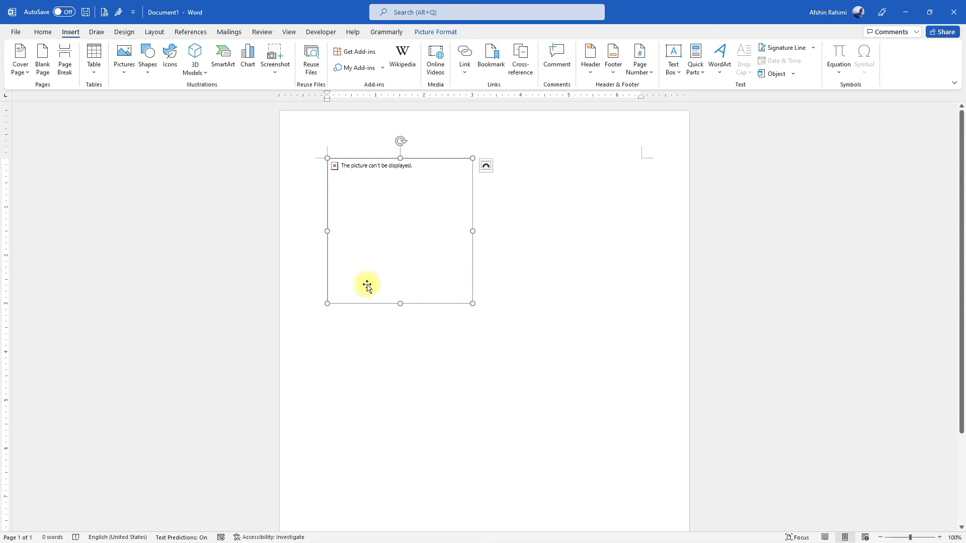
Delete the broken picture frame, then browse for a picture and cancel the file dialog.
{"action": "key", "text": "Delete"}
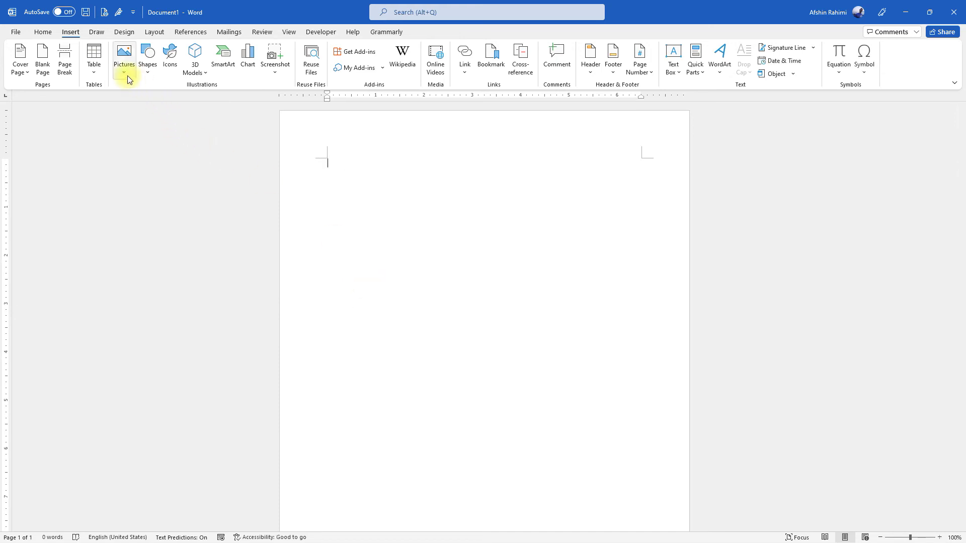
{"action": "left_click", "coordinate": [123, 71]}
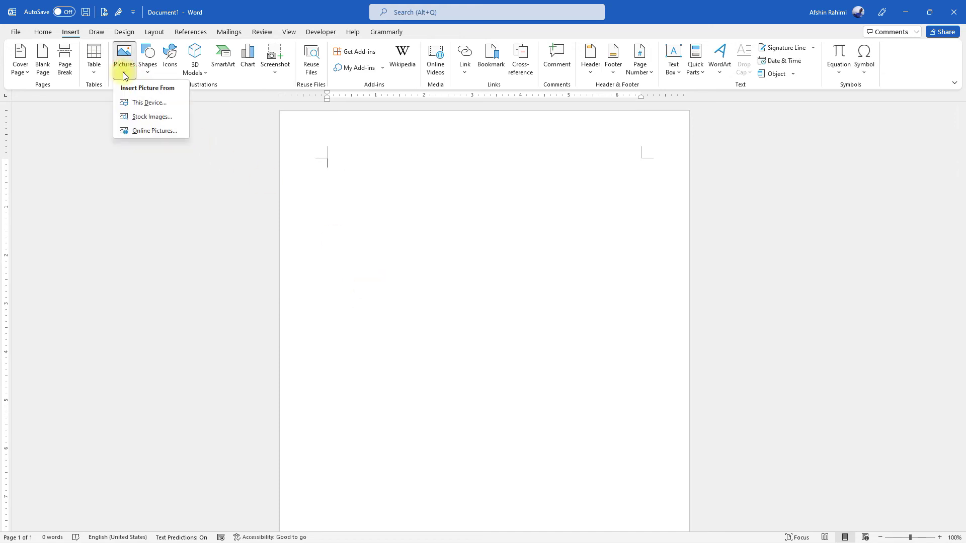
{"action": "left_click", "coordinate": [134, 104]}
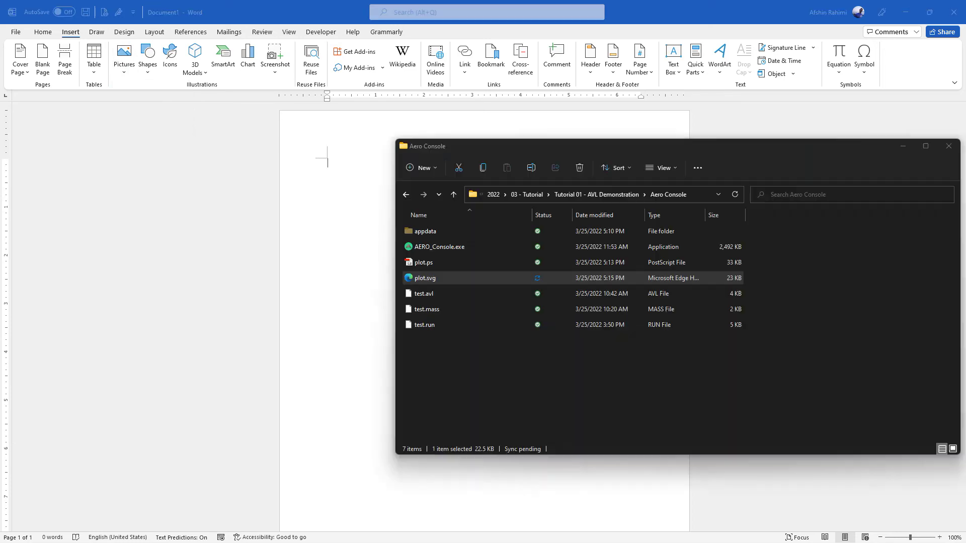
{"action": "left_click", "coordinate": [699, 194]}
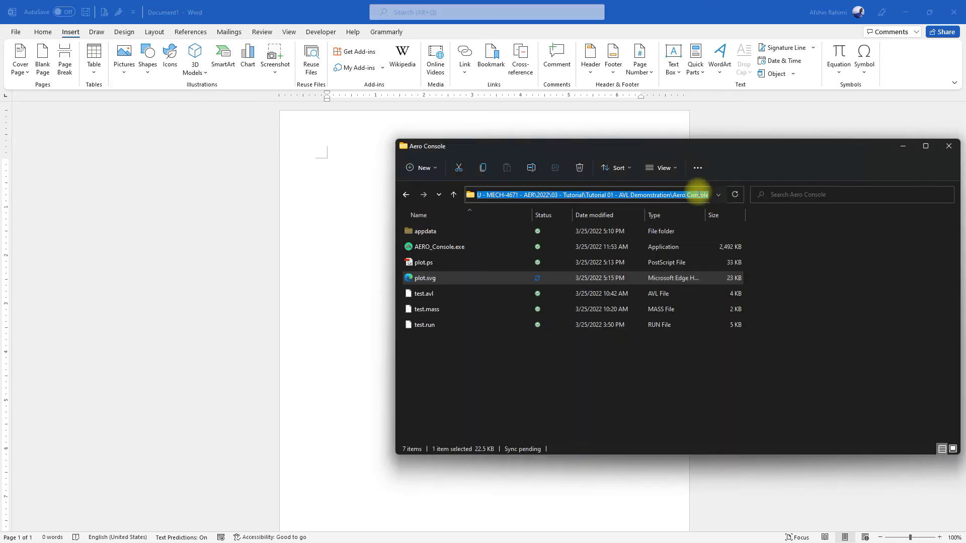
{"action": "left_click", "coordinate": [949, 146]}
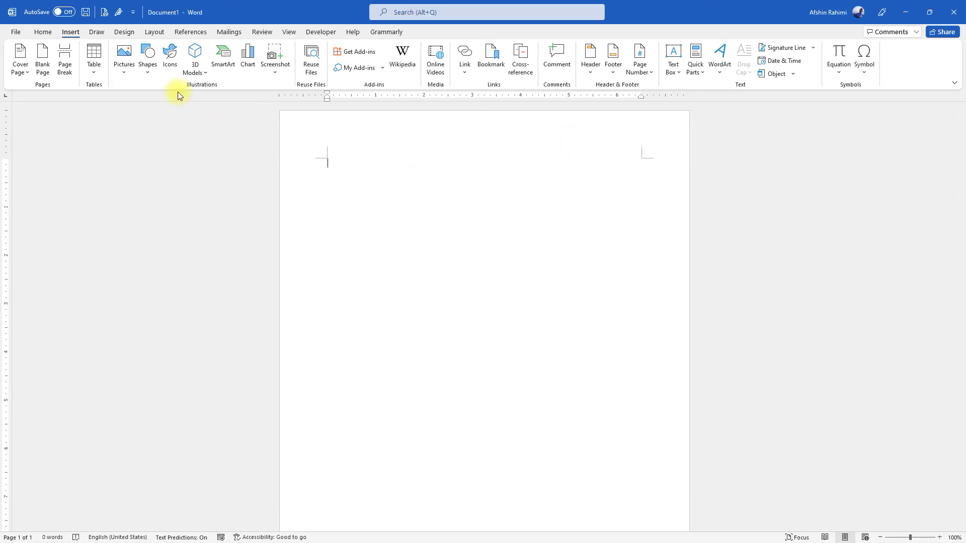
Insert plot.svg from this computer into Document1 as a vector graphic.
{"action": "left_click", "coordinate": [122, 68]}
{"action": "left_click", "coordinate": [129, 101]}
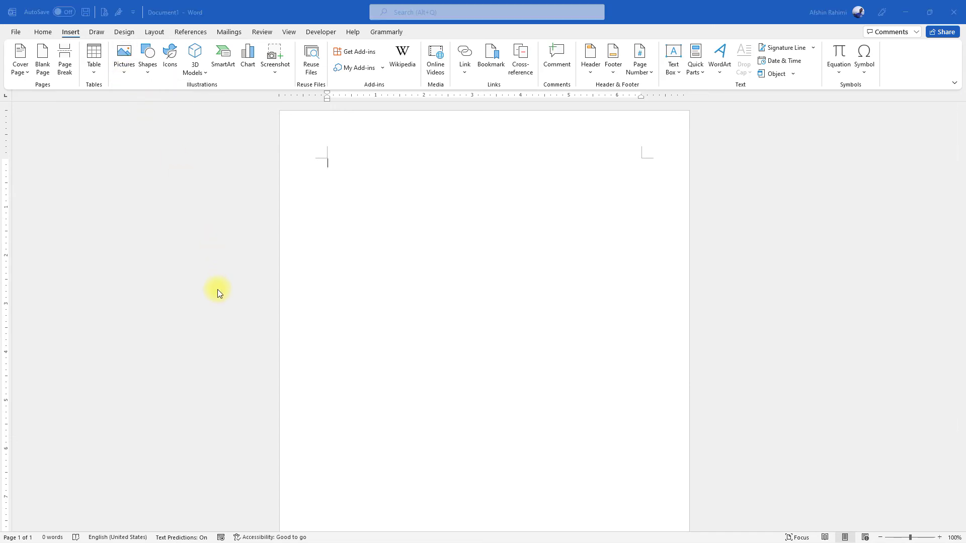
{"action": "left_click", "coordinate": [158, 98]}
{"action": "double_click", "coordinate": [158, 96]}
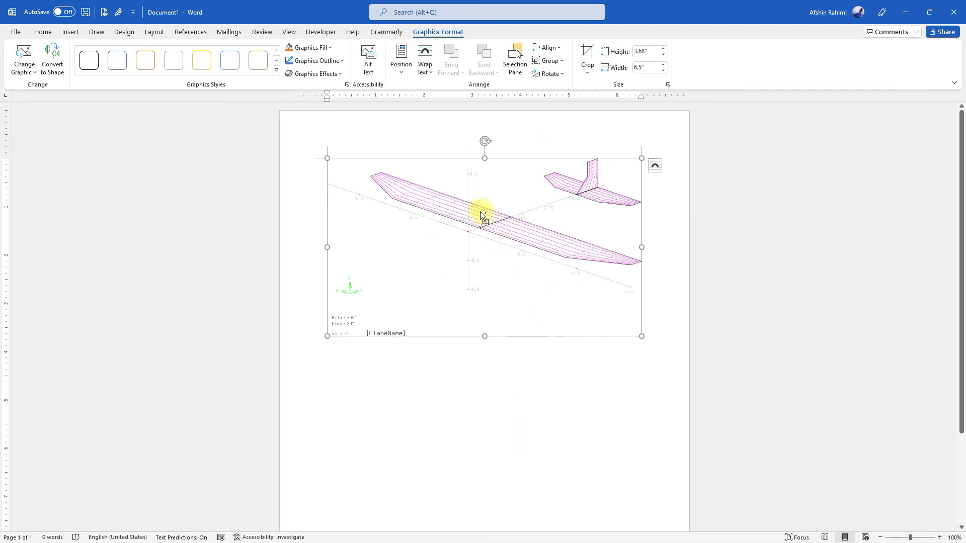
Zoom in and pan across the aircraft plot to check its sharpness, then zoom back out.
{"action": "scroll", "coordinate": [483, 216], "scroll_direction": "up", "scroll_amount": 16, "text": "ctrl"}
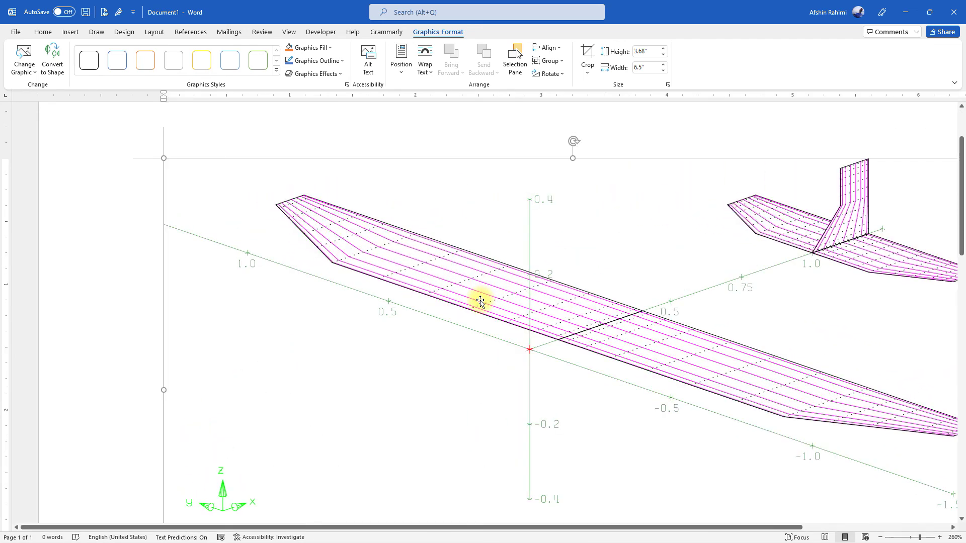
{"action": "scroll", "coordinate": [479, 301], "scroll_direction": "up", "scroll_amount": 20, "text": "ctrl"}
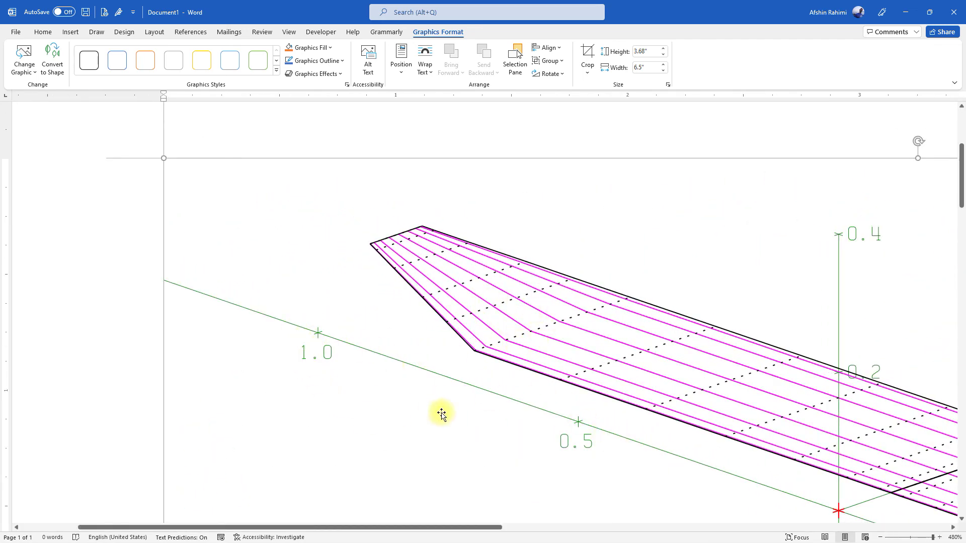
{"action": "scroll", "coordinate": [439, 405], "scroll_direction": "down", "scroll_amount": 10}
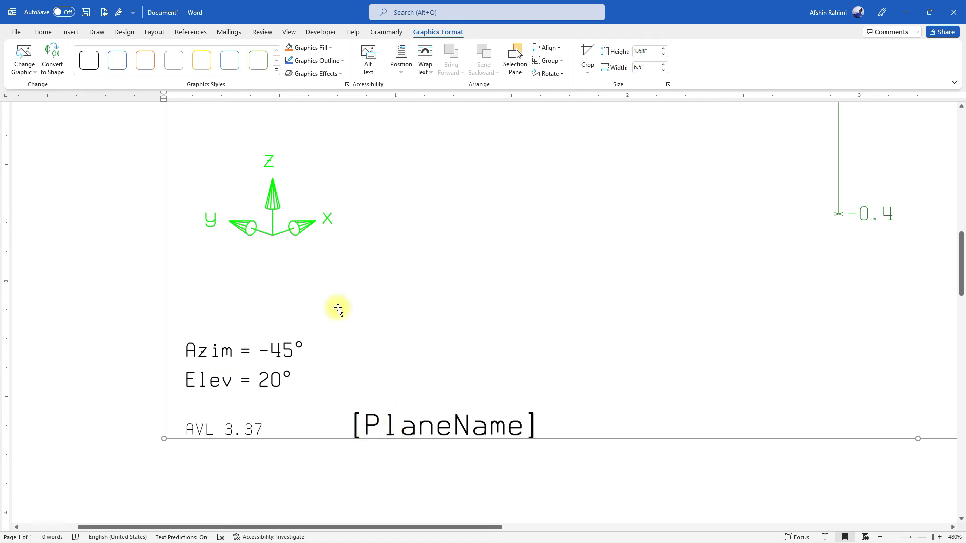
{"action": "scroll", "coordinate": [300, 342], "scroll_direction": "up", "scroll_amount": 2}
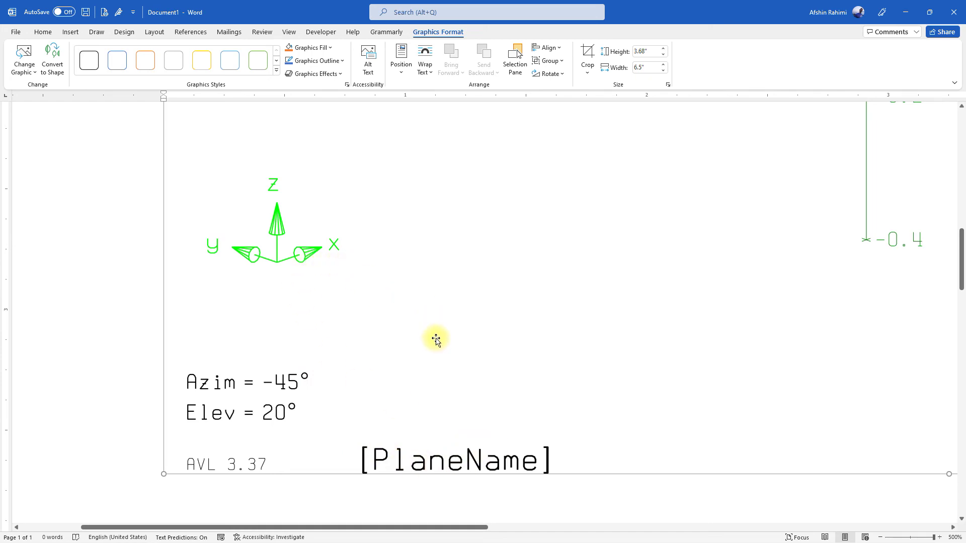
{"action": "left_click_drag", "start_coordinate": [338, 526], "coordinate": [681, 463]}
{"action": "scroll", "coordinate": [587, 293], "scroll_direction": "up", "scroll_amount": 8}
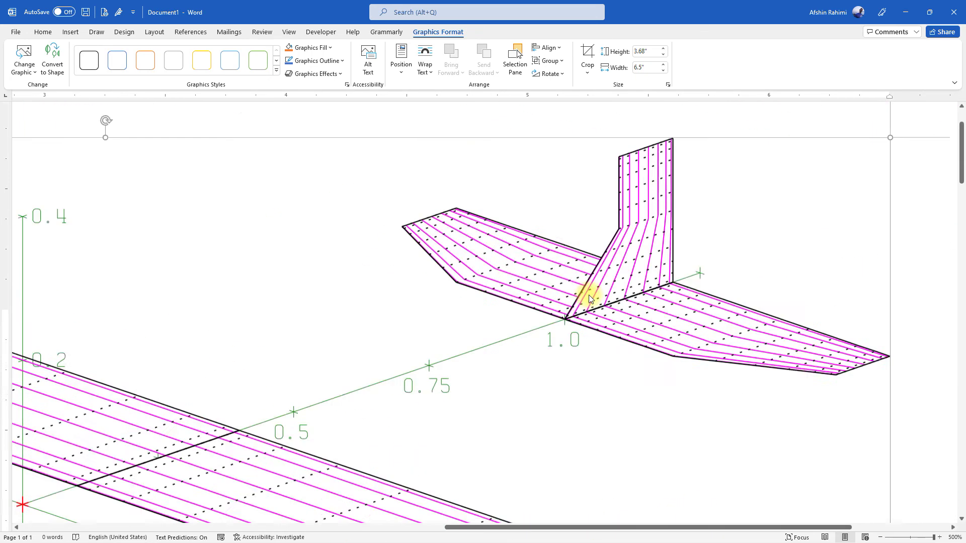
{"action": "scroll", "coordinate": [586, 296], "scroll_direction": "down", "scroll_amount": 3}
{"action": "scroll", "coordinate": [553, 296], "scroll_direction": "down", "scroll_amount": 5}
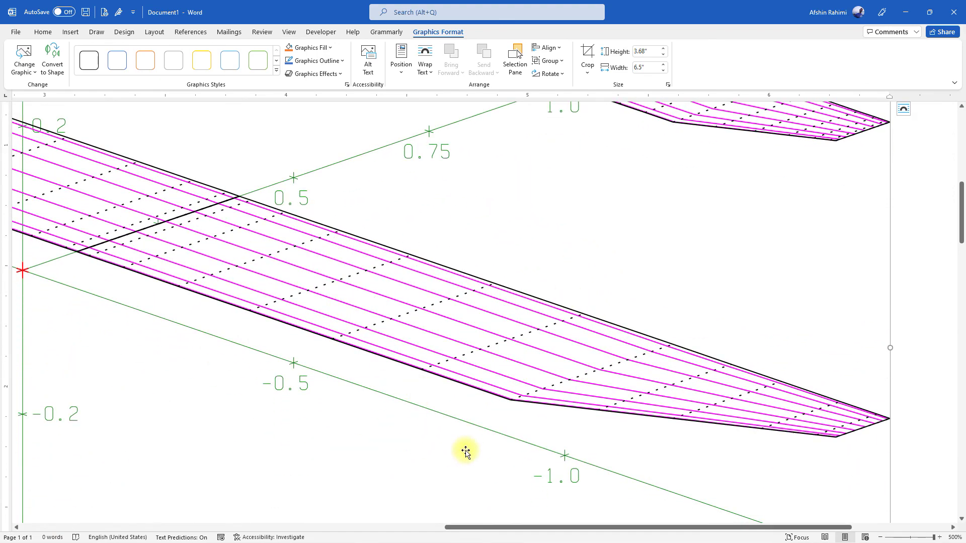
{"action": "left_click_drag", "start_coordinate": [475, 527], "coordinate": [296, 530]}
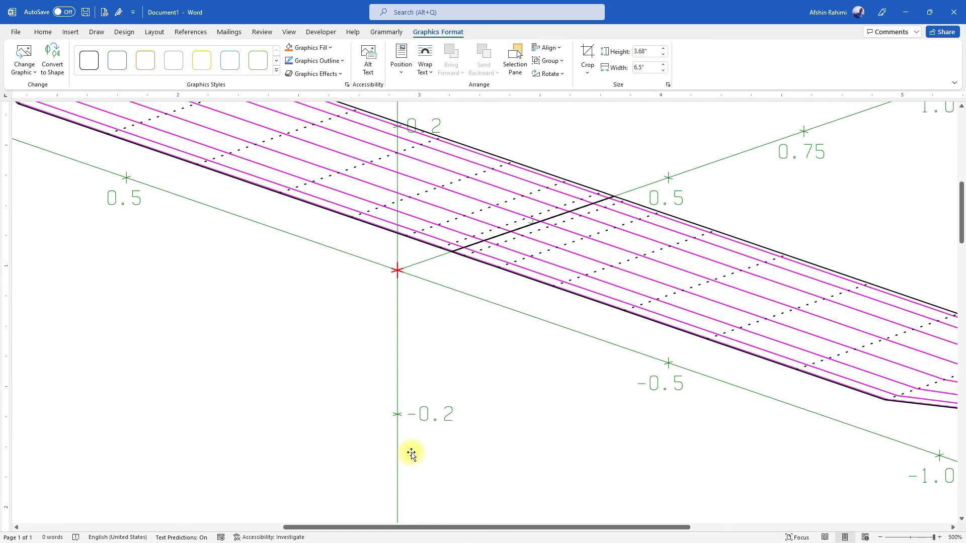
{"action": "scroll", "coordinate": [411, 455], "scroll_direction": "up", "scroll_amount": 8}
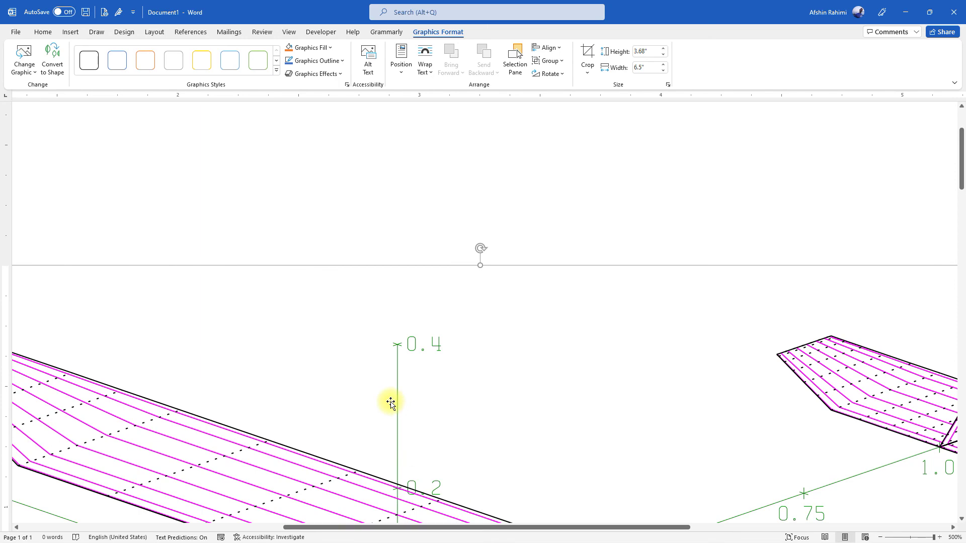
{"action": "scroll", "coordinate": [391, 402], "scroll_direction": "down", "scroll_amount": 15, "text": "ctrl"}
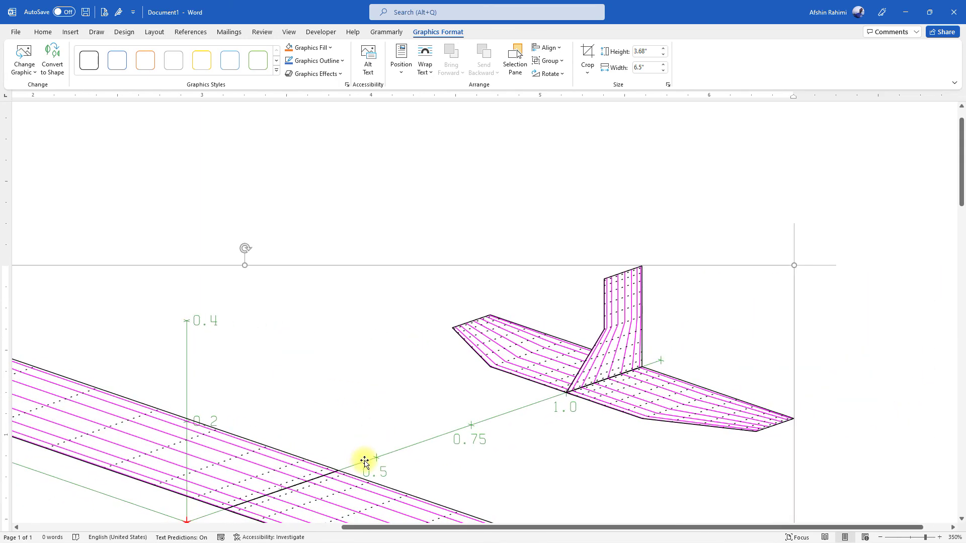
Hide the plot.svg folder window and switch to the new PowerPoint presentation.
{"action": "key", "text": "alt+Tab"}
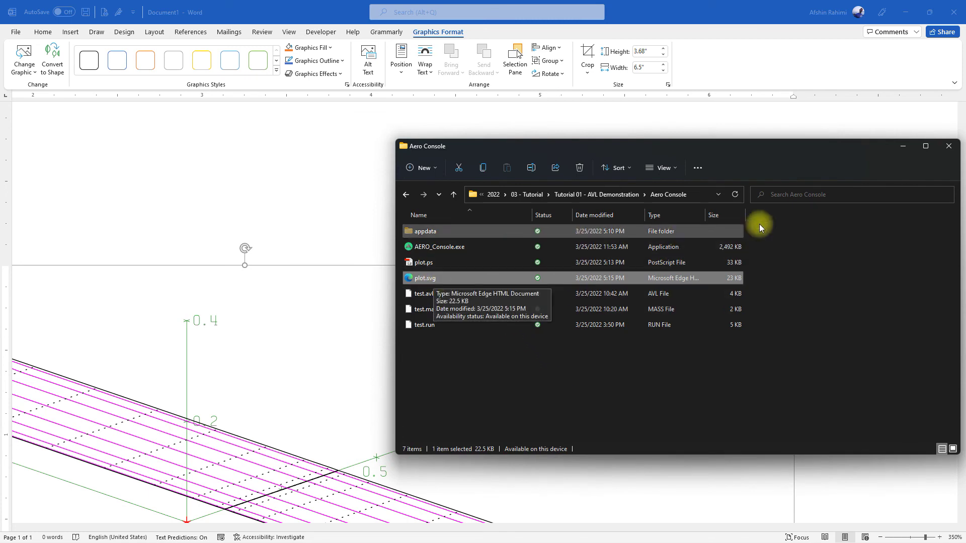
{"action": "left_click", "coordinate": [903, 147]}
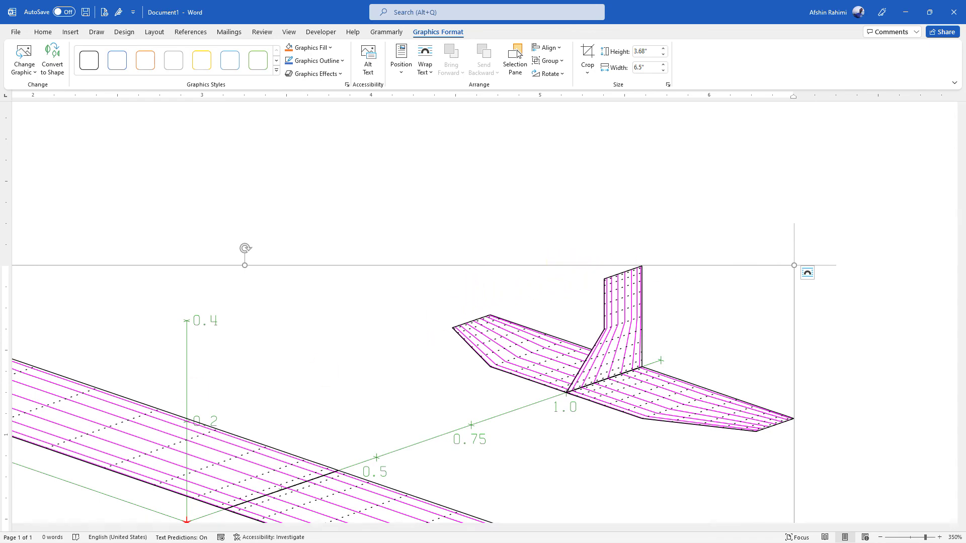
{"action": "key", "text": "alt+Tab"}
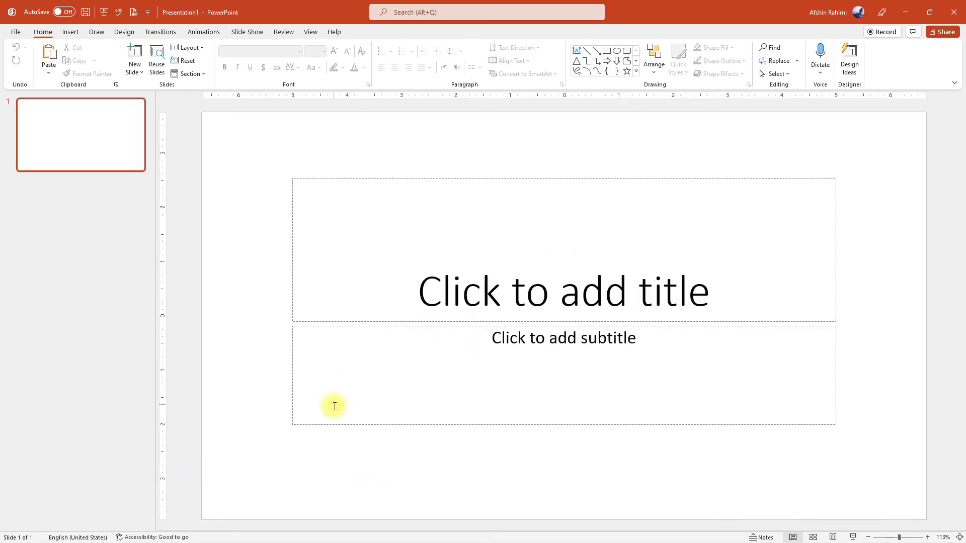
Delete the title and subtitle placeholders and insert plot.svg onto slide 1.
{"action": "key", "text": "ctrl+a"}
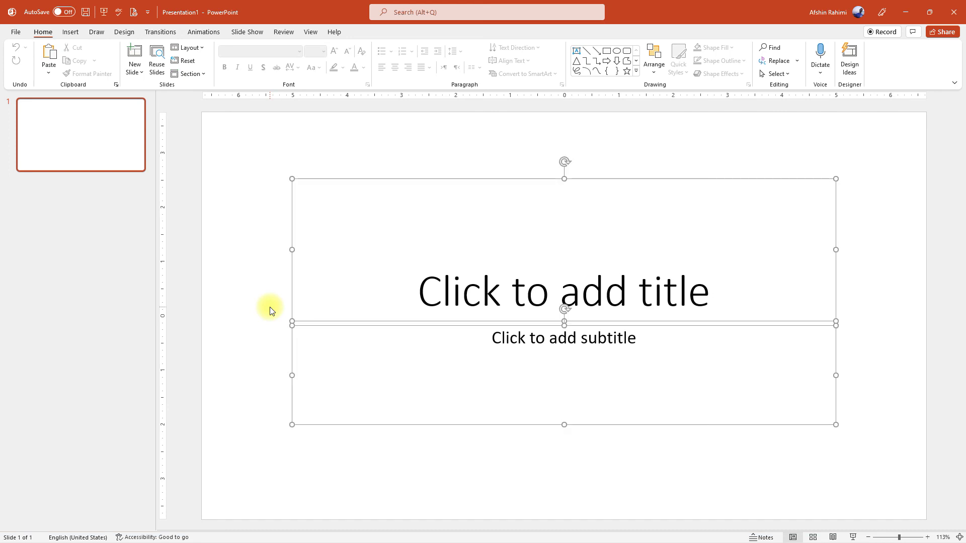
{"action": "key", "text": "Delete"}
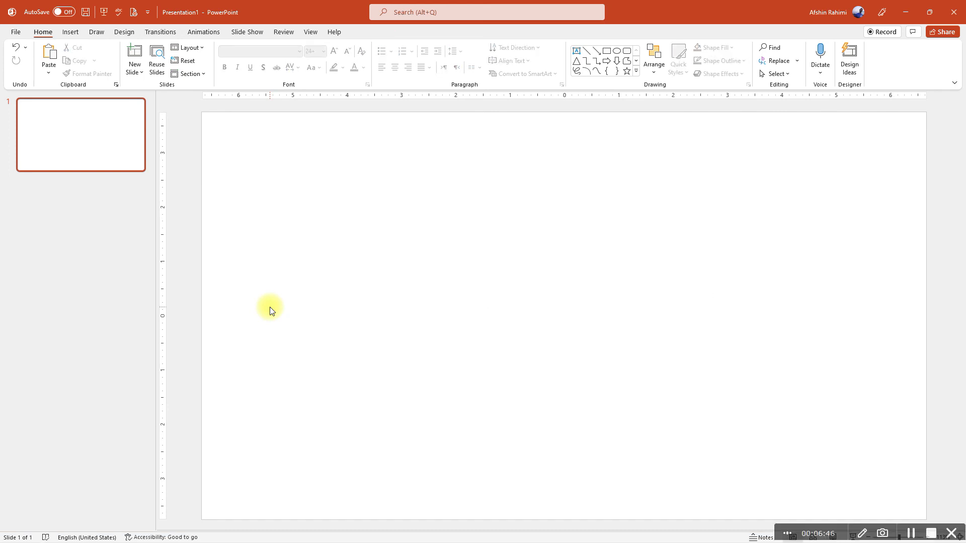
{"action": "left_click", "coordinate": [70, 32]}
{"action": "left_click", "coordinate": [100, 64]}
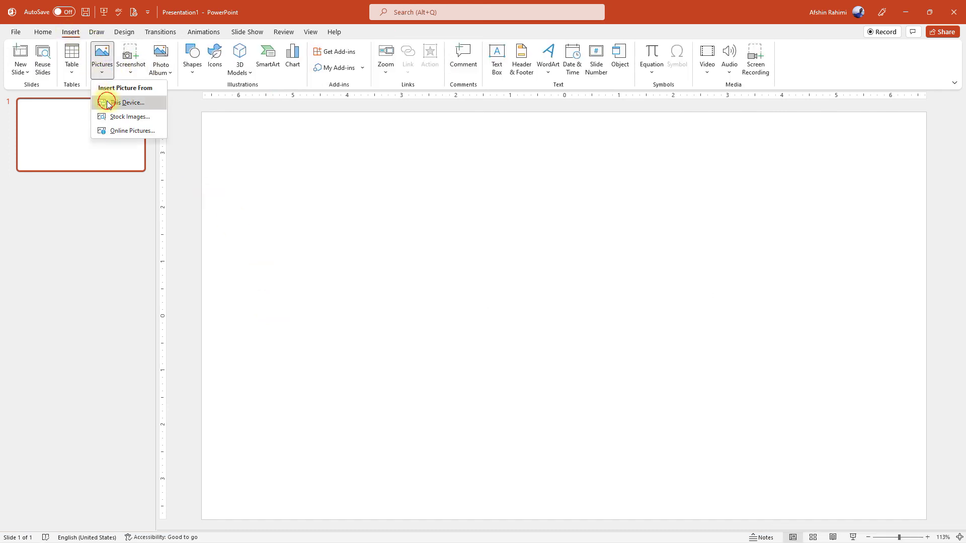
{"action": "left_click", "coordinate": [108, 103]}
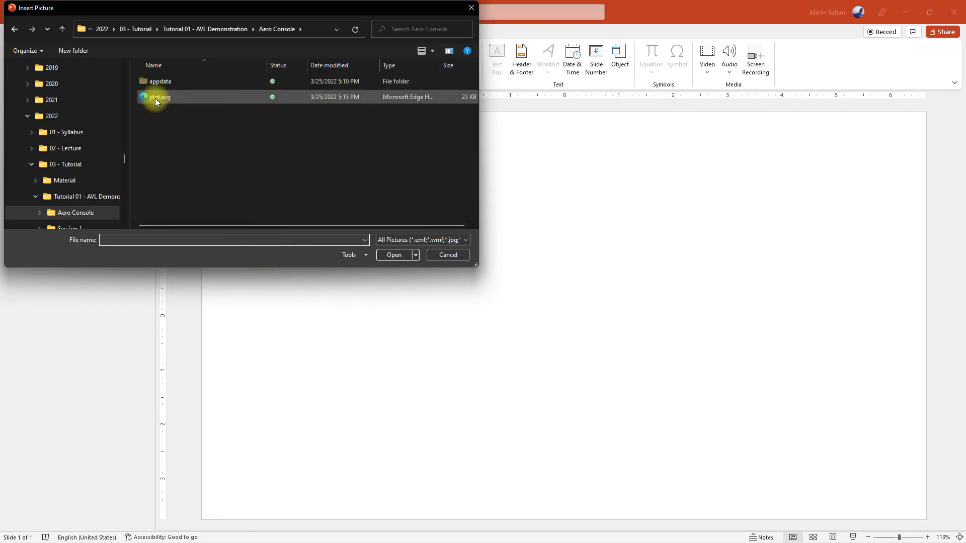
{"action": "double_click", "coordinate": [156, 100]}
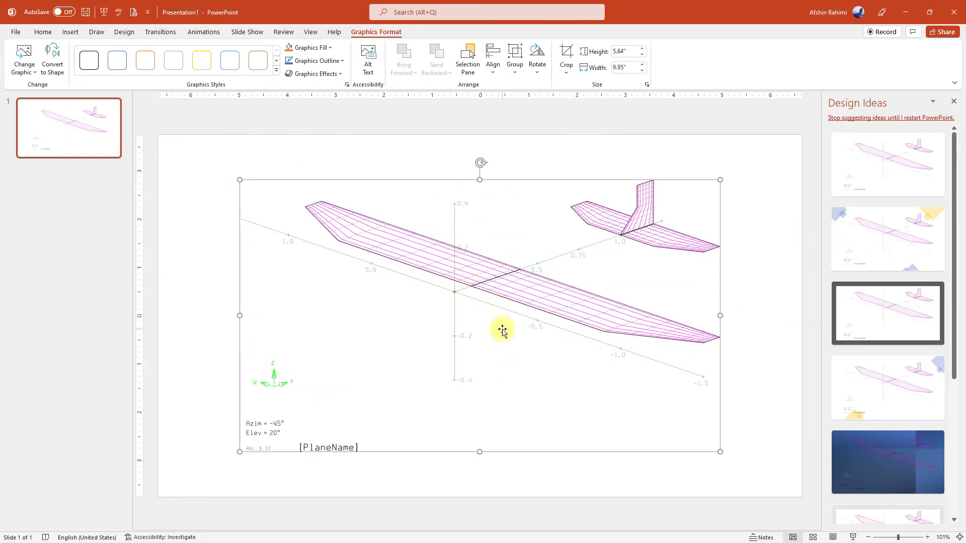
Close Design Ideas, then zoom the aircraft graphic to 400% to confirm sharp lines, and zoom back out.
{"action": "left_click", "coordinate": [953, 101]}
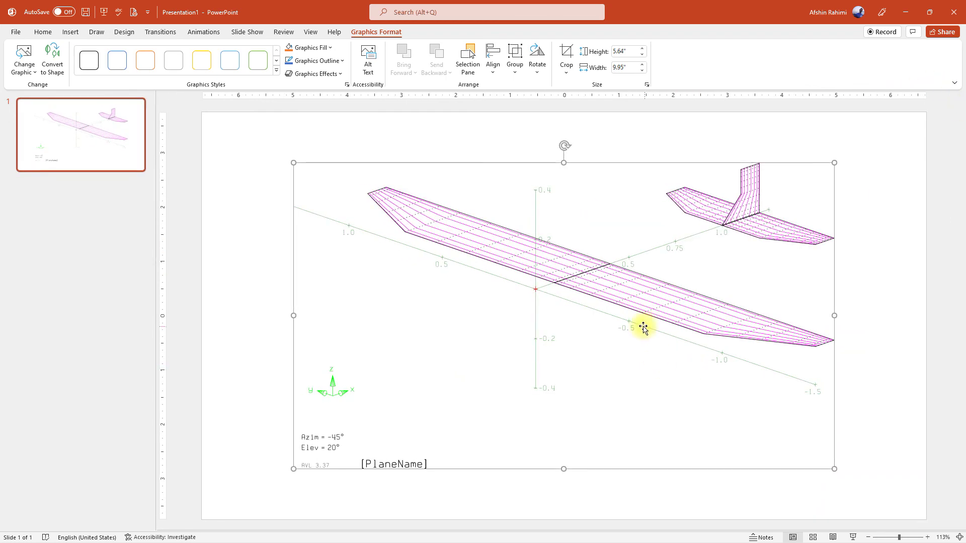
{"action": "scroll", "coordinate": [588, 335], "scroll_direction": "up", "scroll_amount": 10}
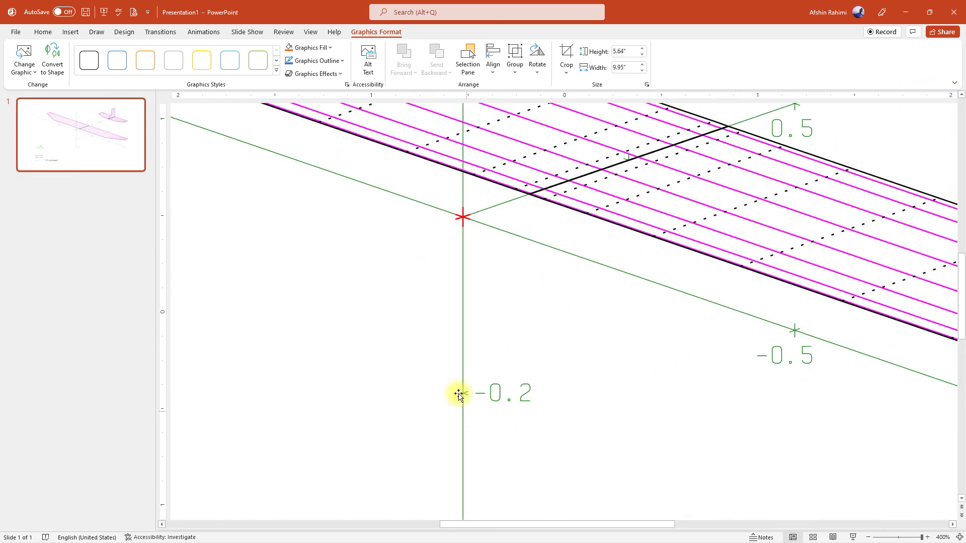
{"action": "scroll", "coordinate": [519, 339], "scroll_direction": "down", "scroll_amount": 3}
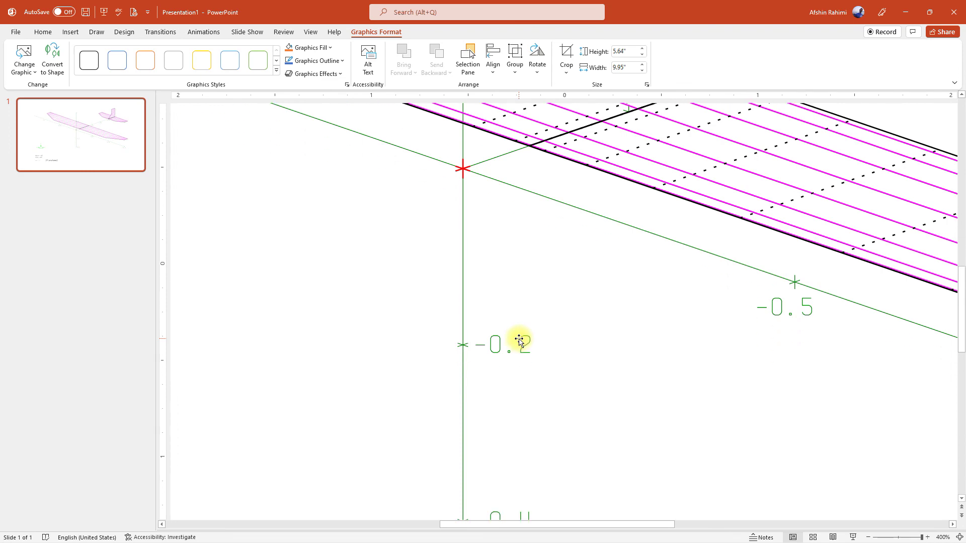
{"action": "scroll", "coordinate": [518, 340], "scroll_direction": "up", "scroll_amount": 3}
{"action": "scroll", "coordinate": [519, 339], "scroll_direction": "down", "scroll_amount": 10}
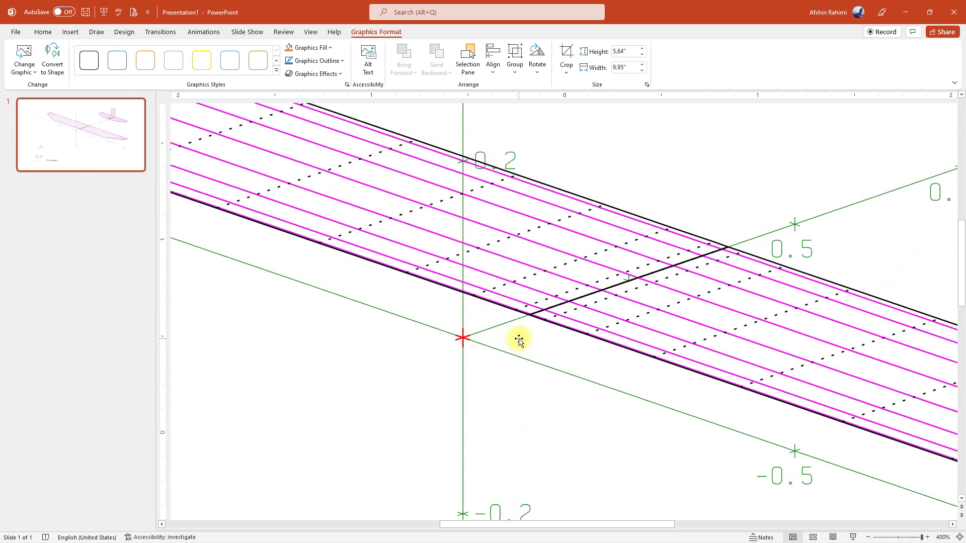